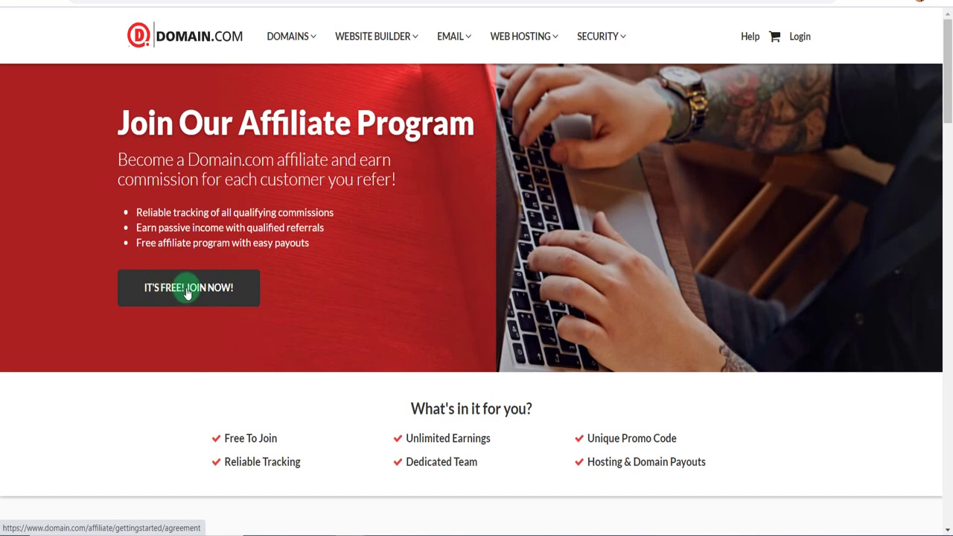
Start the free affiliate signup and accept the 24-section Domain.com Affiliate Agreement.
{"action": "left_click", "coordinate": [188, 294]}
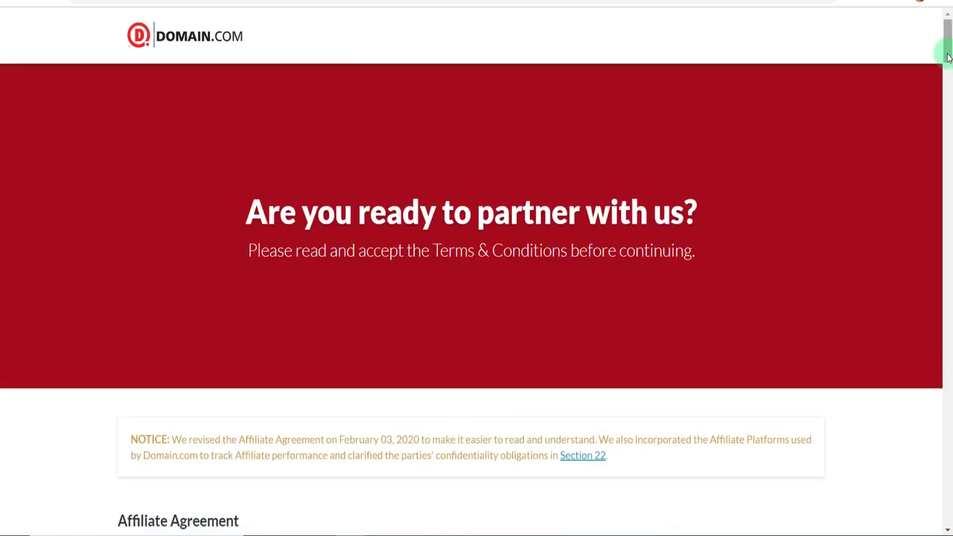
{"action": "scroll", "coordinate": [946, 67], "scroll_direction": "down", "scroll_amount": 4}
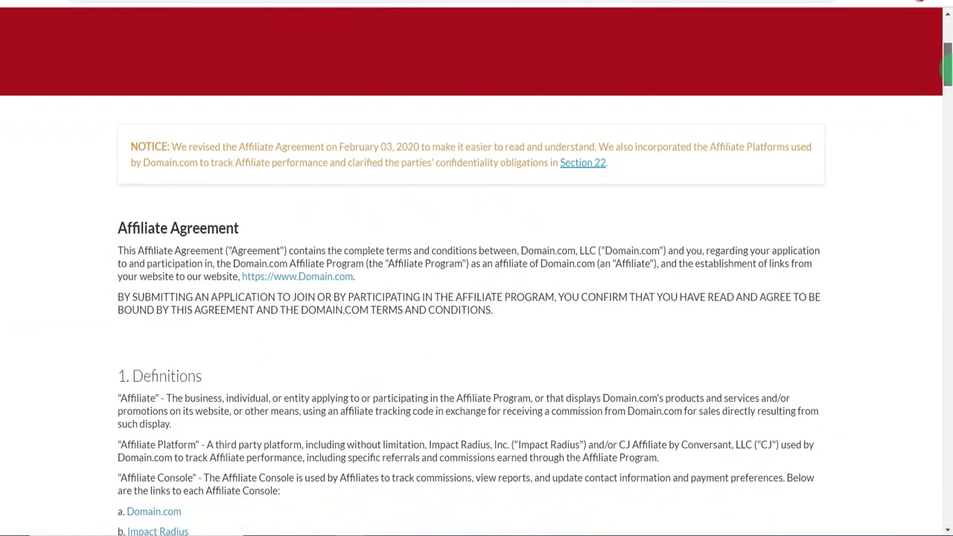
{"action": "left_click_drag", "start_coordinate": [947, 67], "coordinate": [946, 480]}
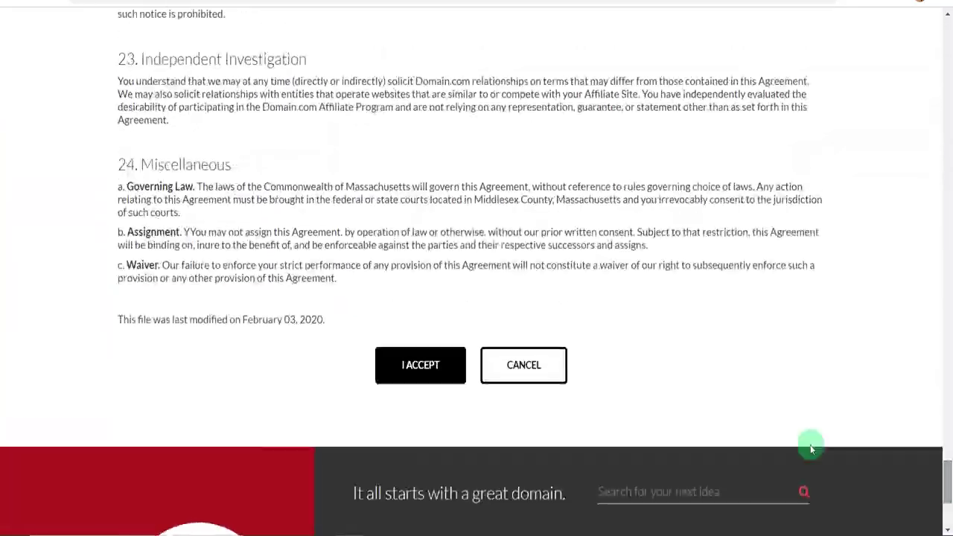
{"action": "left_click", "coordinate": [418, 378]}
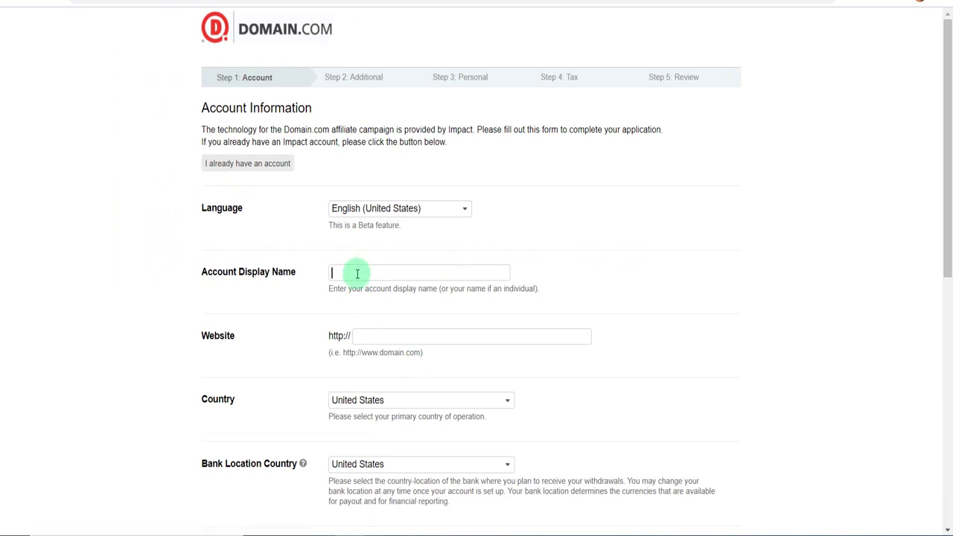
Enter 'This Tech' as the account display name and choose Nepal as the country.
{"action": "type", "text": "This Tech"}
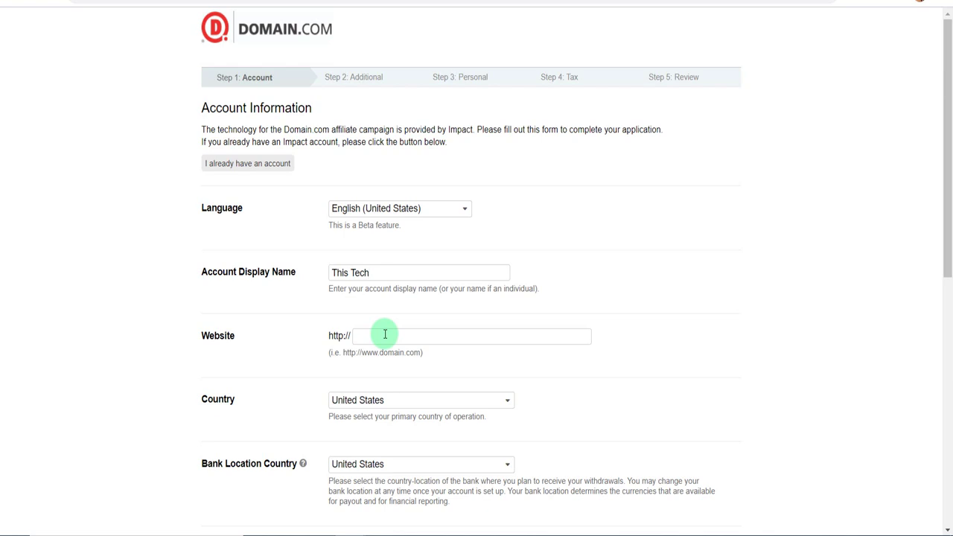
{"action": "left_click_drag", "start_coordinate": [949, 154], "coordinate": [945, 246]}
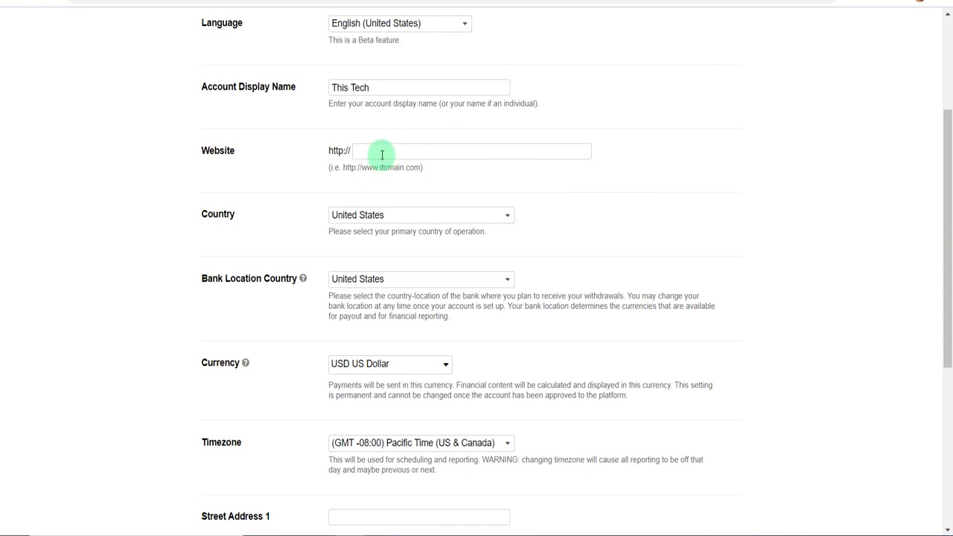
{"action": "left_click", "coordinate": [384, 220]}
{"action": "key", "text": "i"}
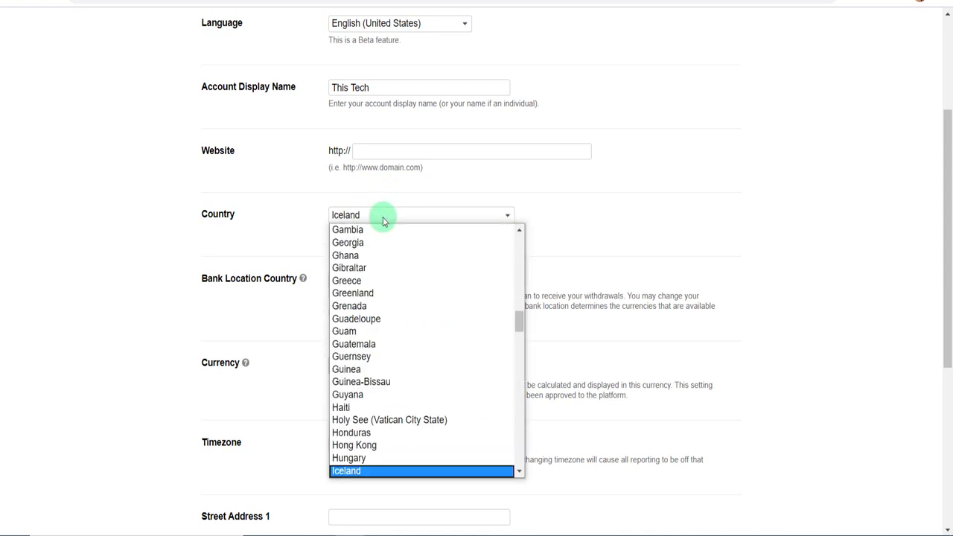
{"action": "key", "text": "n"}
{"action": "scroll", "coordinate": [365, 471], "scroll_direction": "down", "scroll_amount": 1}
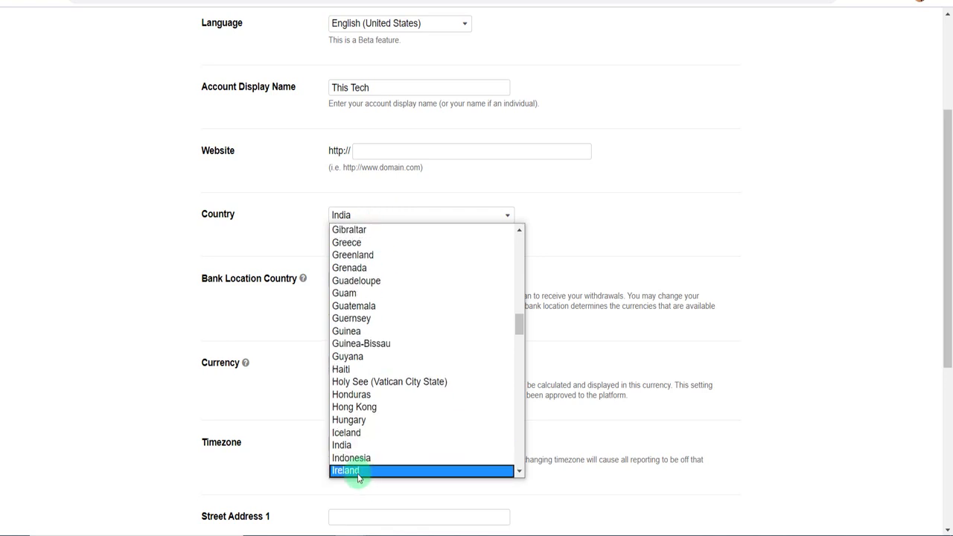
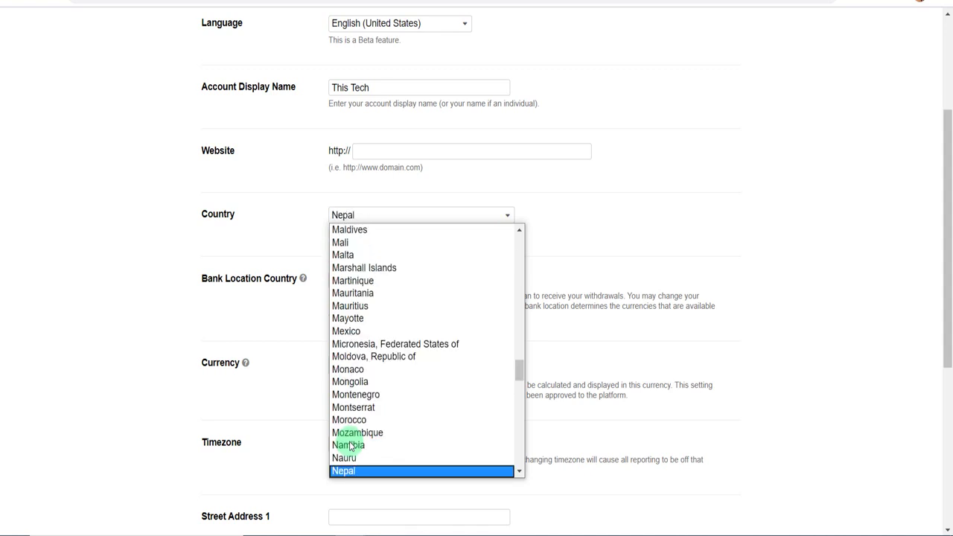
{"action": "key", "text": "Return"}
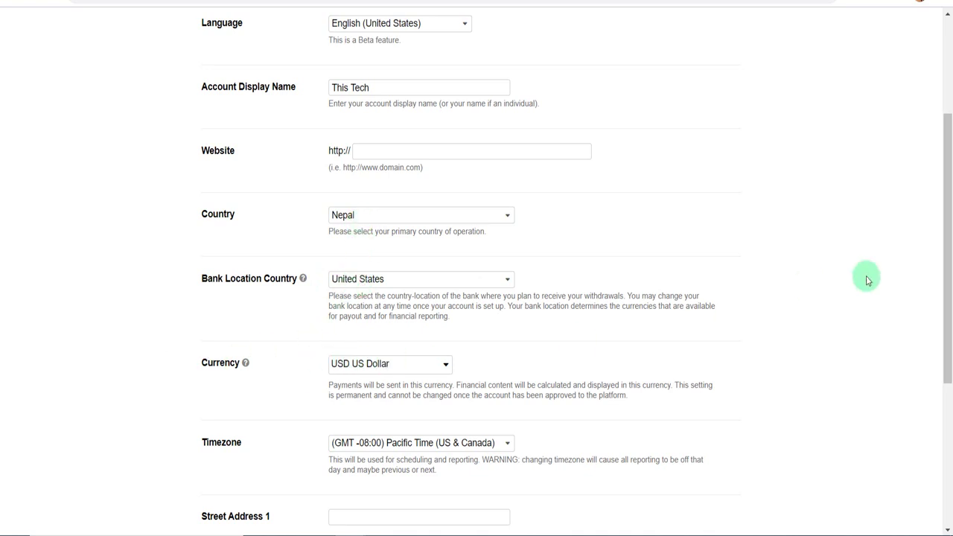
Complete the street address, city, zip and phone fields, then continue to Media Partner Information.
{"action": "left_click_drag", "start_coordinate": [949, 251], "coordinate": [742, 390]}
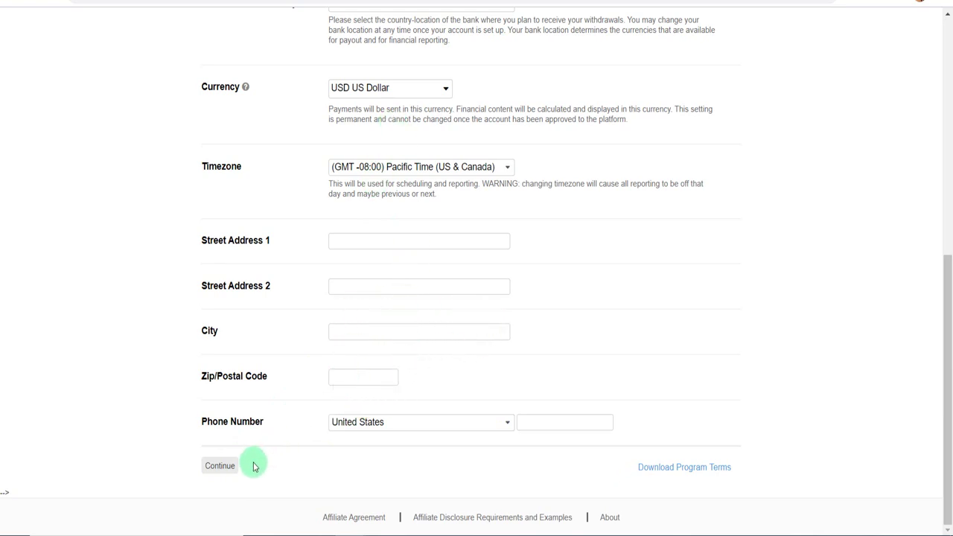
{"action": "left_click_drag", "start_coordinate": [950, 345], "coordinate": [946, 82]}
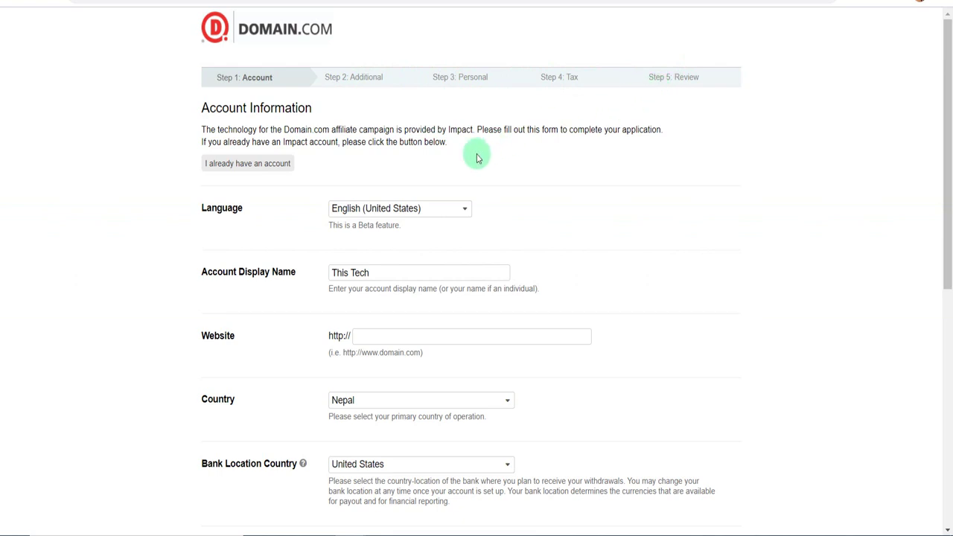
{"action": "left_click", "coordinate": [952, 339]}
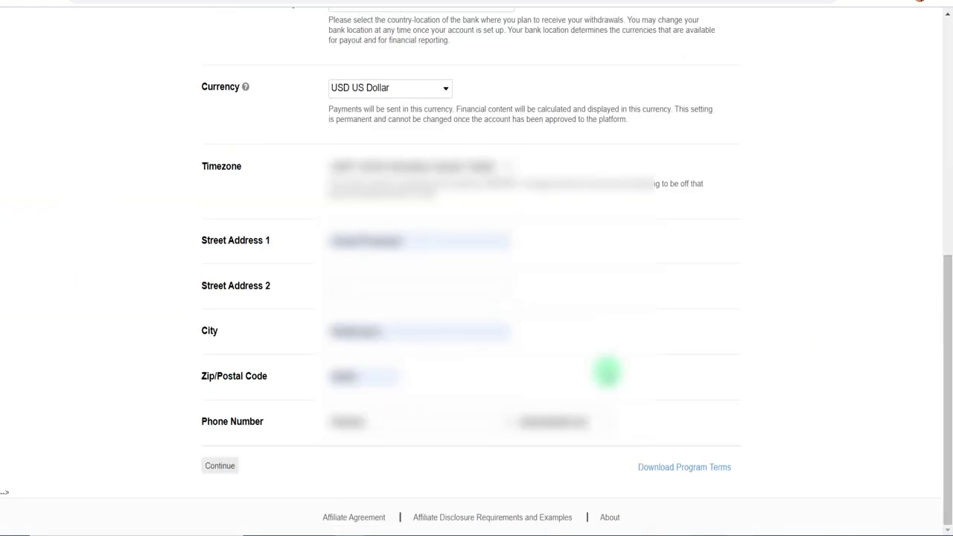
{"action": "left_click", "coordinate": [222, 466]}
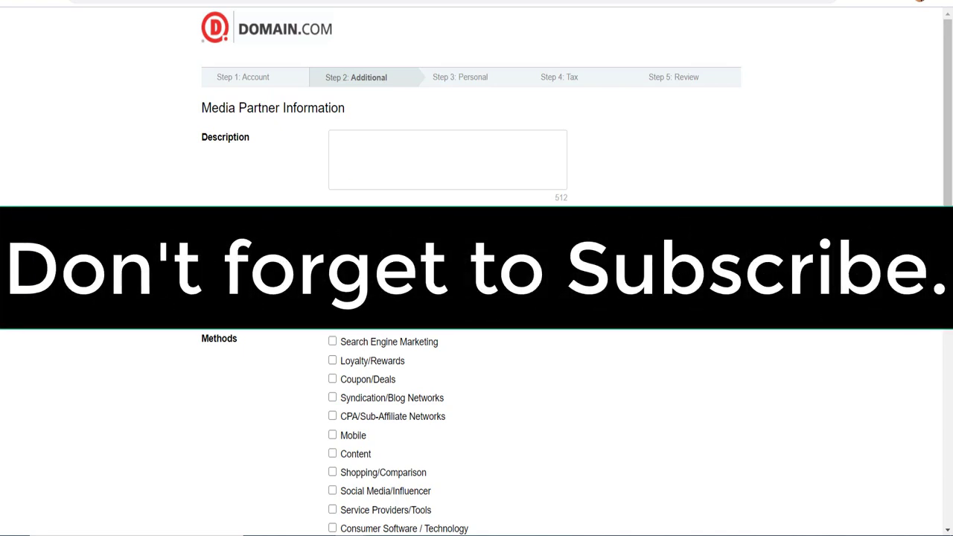
Choose Content as the primary promotional method.
{"action": "left_click", "coordinate": [402, 317]}
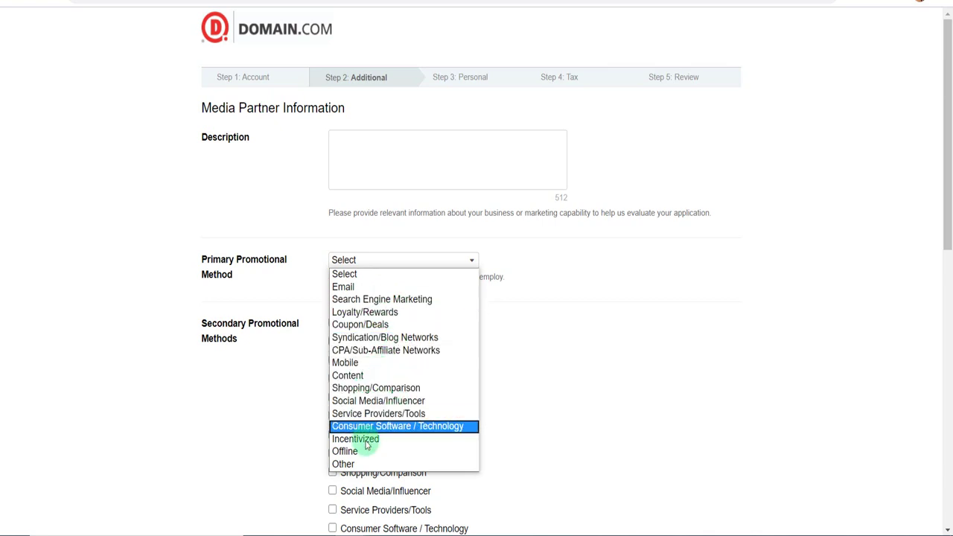
{"action": "left_click", "coordinate": [356, 377]}
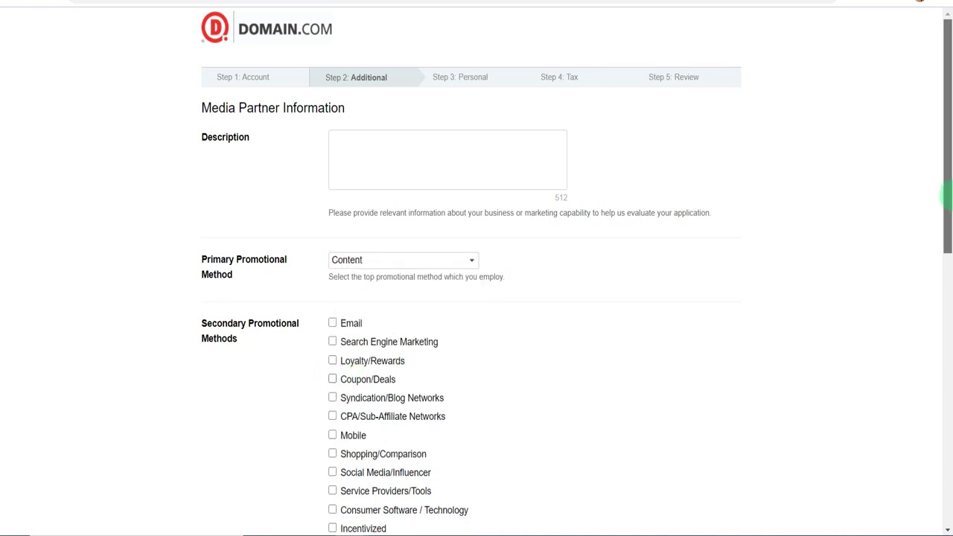
{"action": "left_click_drag", "start_coordinate": [947, 202], "coordinate": [947, 287]}
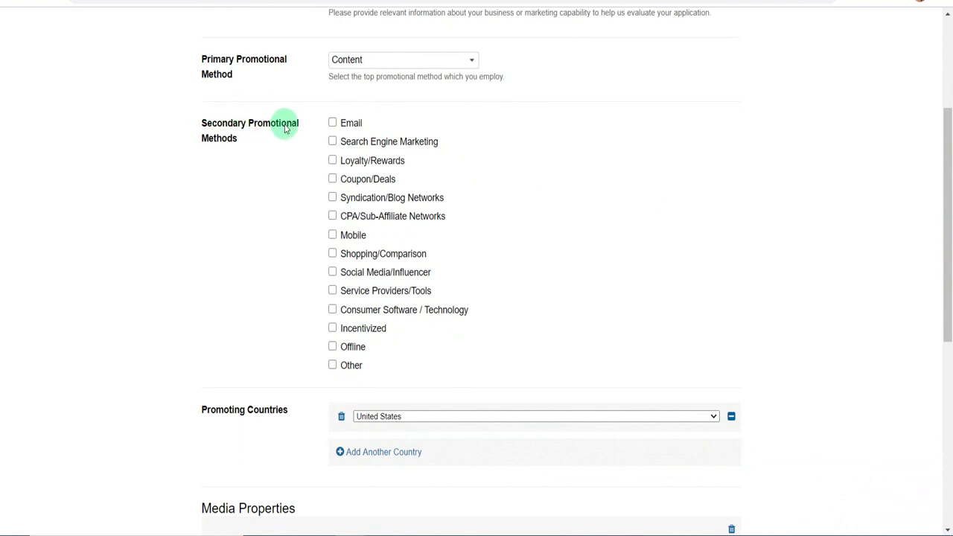
Check Email, Search Engine Marketing, Social Media/Influencer and Other as secondary methods.
{"action": "left_click", "coordinate": [332, 123]}
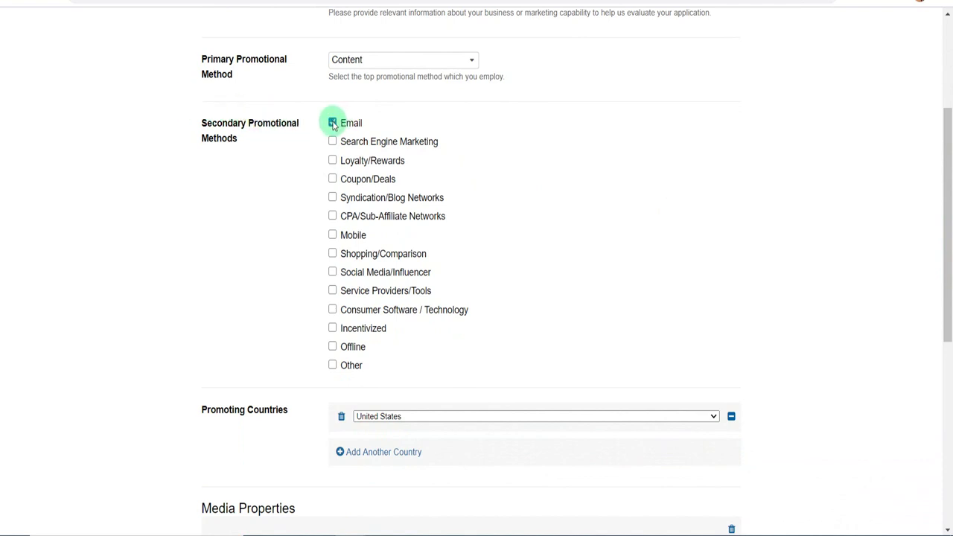
{"action": "left_click", "coordinate": [332, 143]}
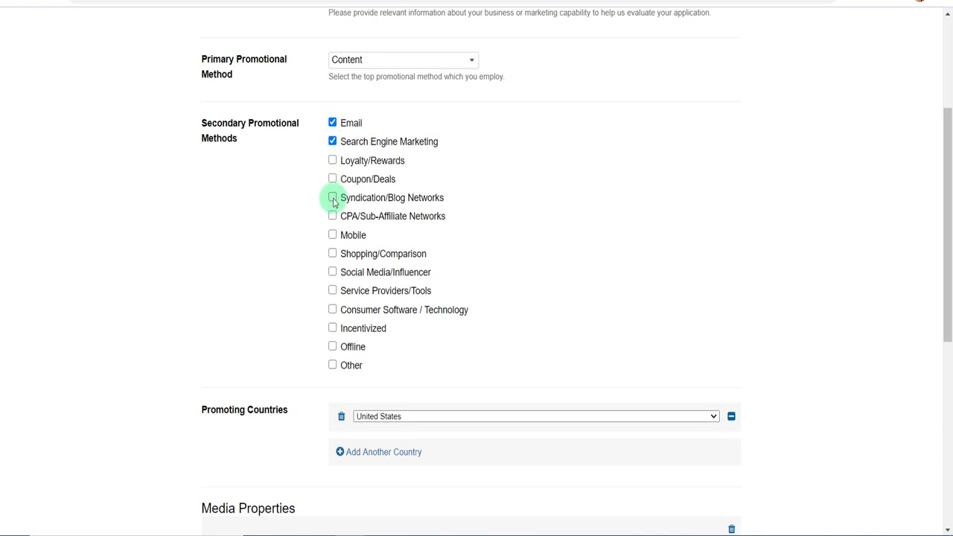
{"action": "left_click", "coordinate": [332, 273]}
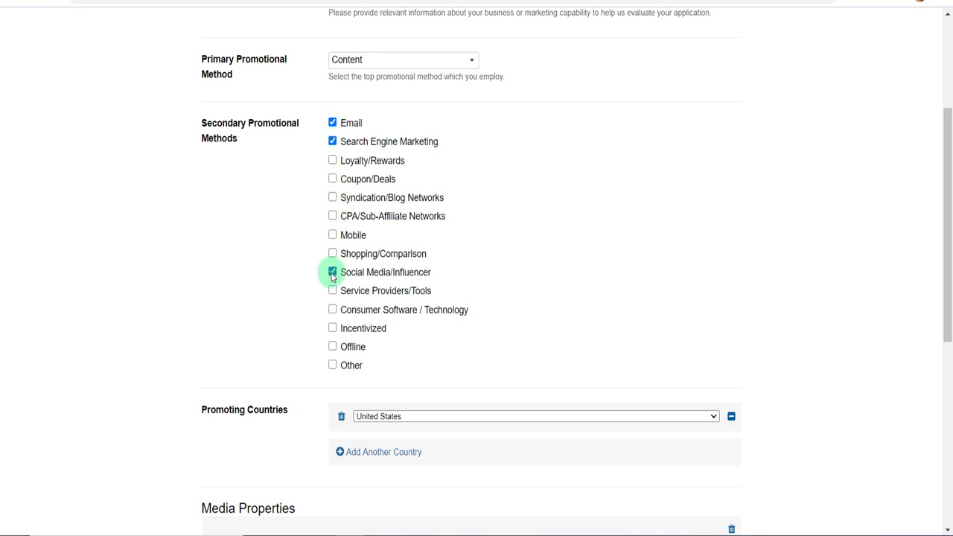
{"action": "left_click", "coordinate": [332, 366]}
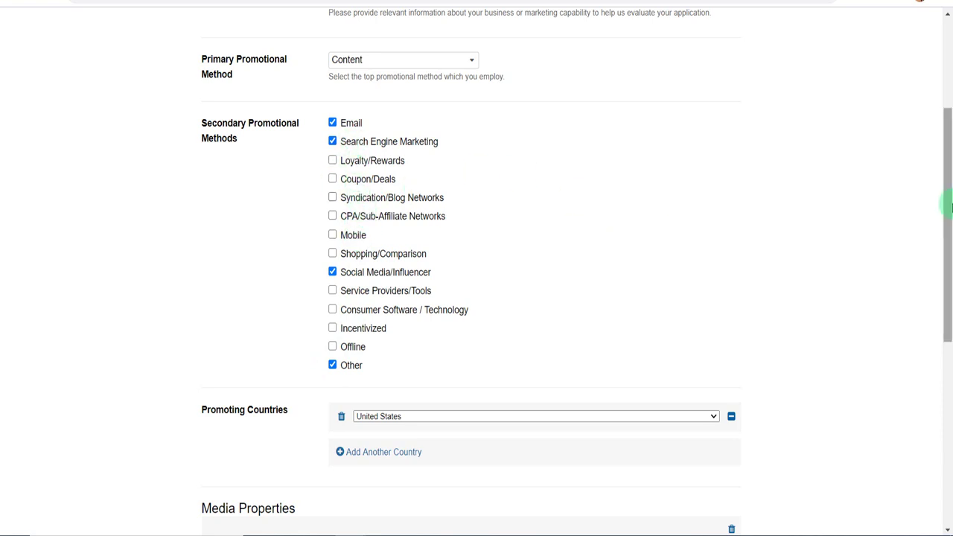
{"action": "left_click_drag", "start_coordinate": [949, 229], "coordinate": [950, 313]}
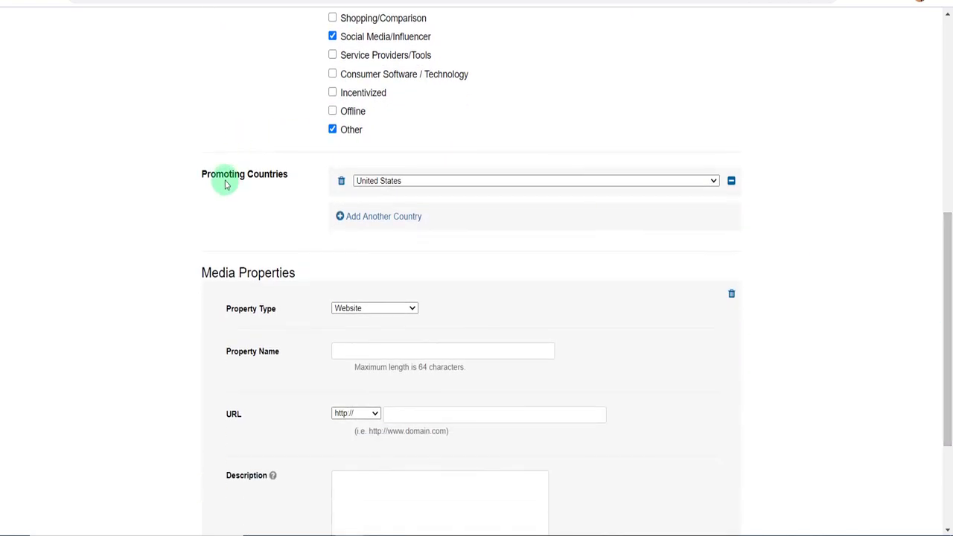
Set the first promoting country to India.
{"action": "left_click", "coordinate": [491, 183]}
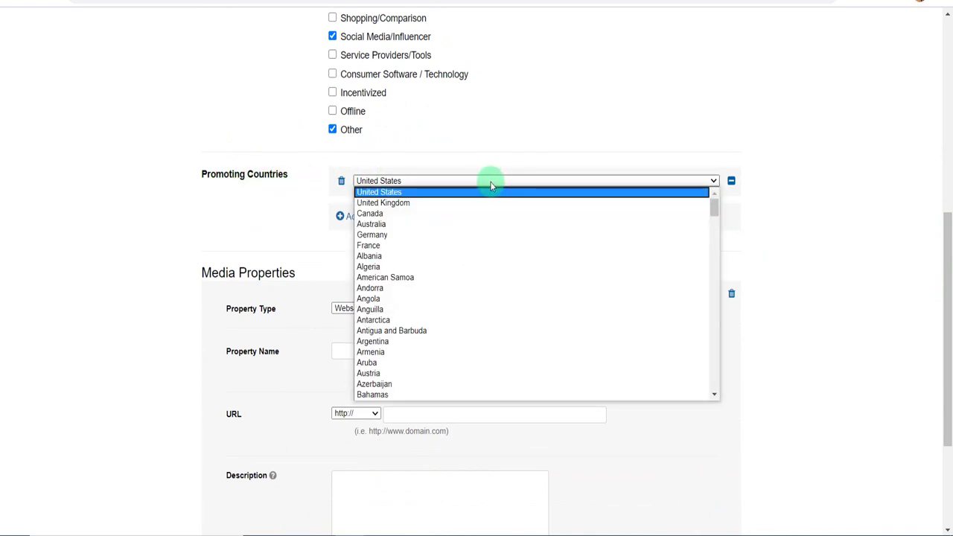
{"action": "type", "text": "ind"}
{"action": "key", "text": "Return"}
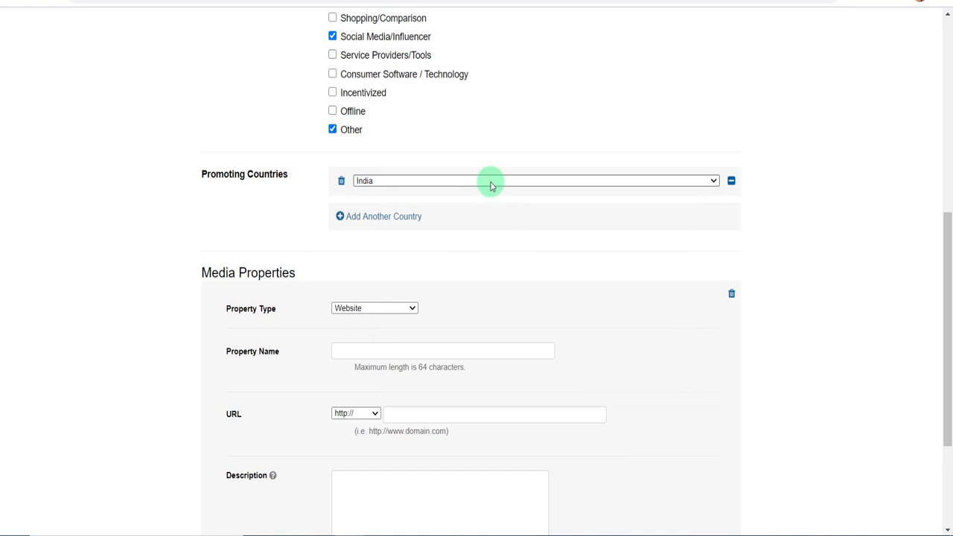
{"action": "left_click", "coordinate": [490, 182]}
{"action": "type", "text": "pak"}
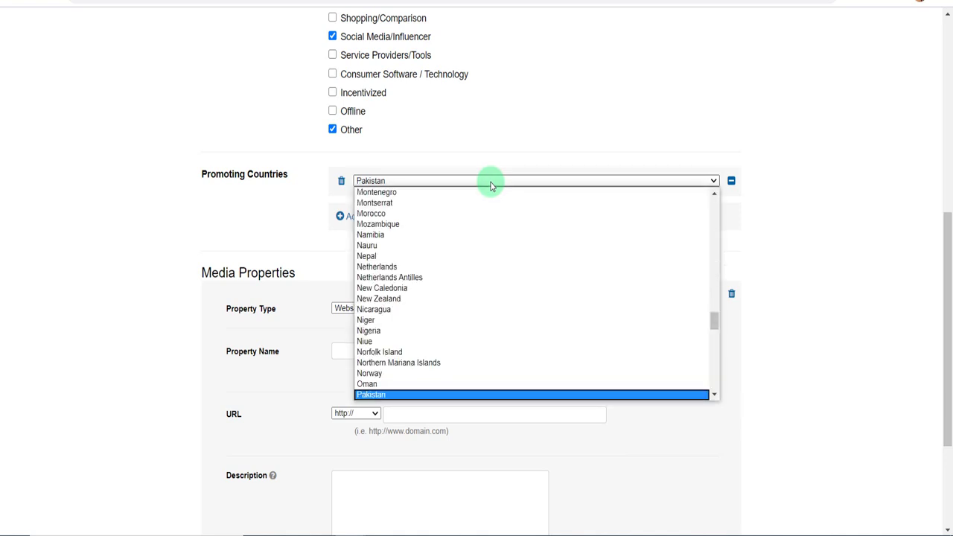
{"action": "key", "text": "Return"}
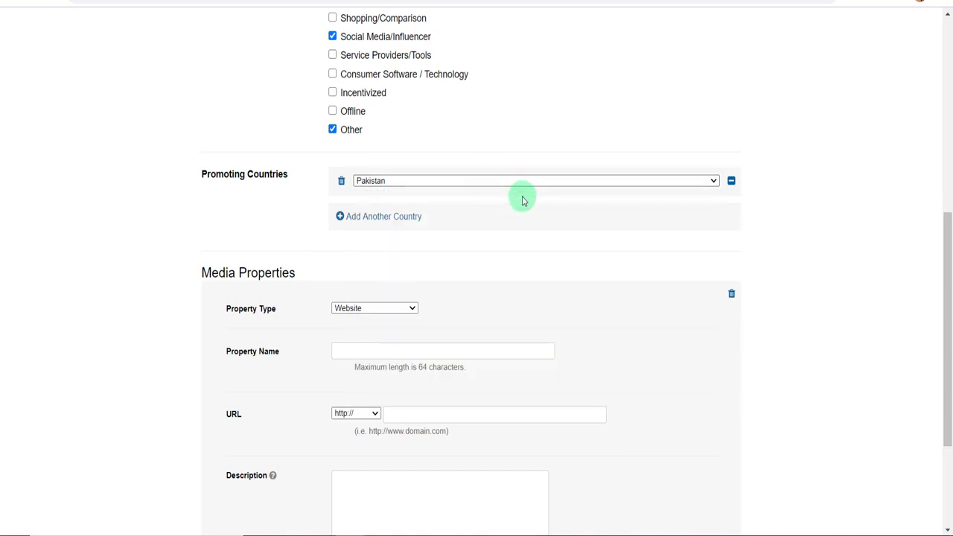
{"action": "left_click", "coordinate": [389, 186]}
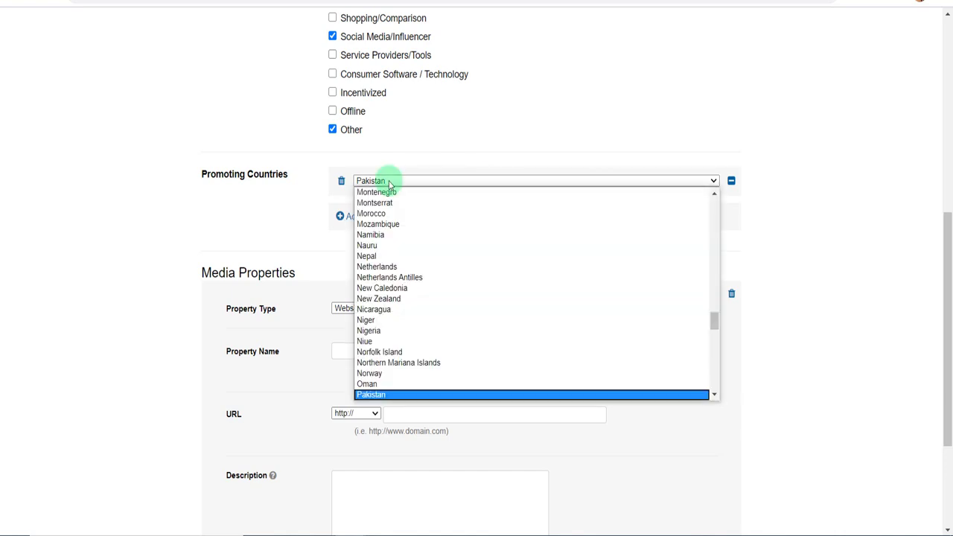
{"action": "type", "text": "ind"}
{"action": "key", "text": "Return"}
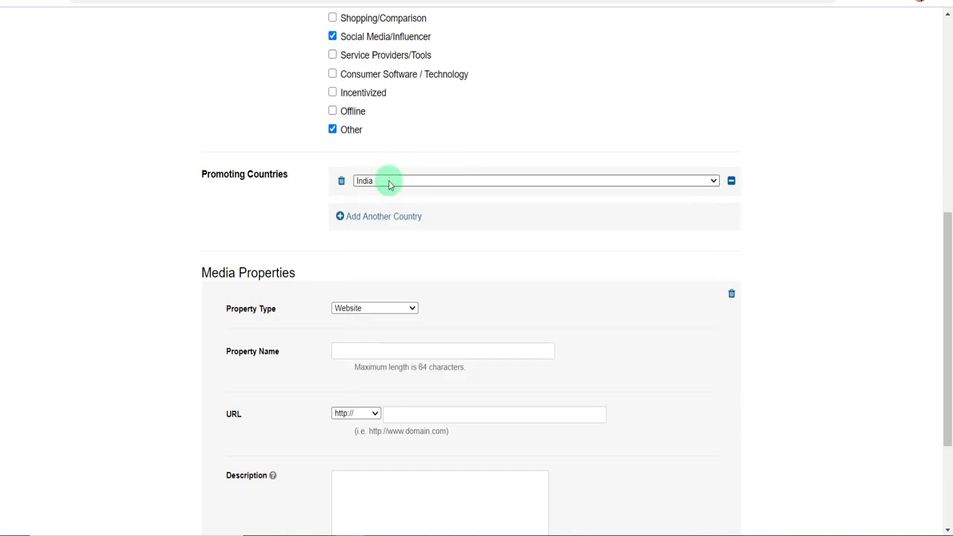
Add Pakistan and Bangladesh as the second and third promoting countries.
{"action": "left_click", "coordinate": [367, 216]}
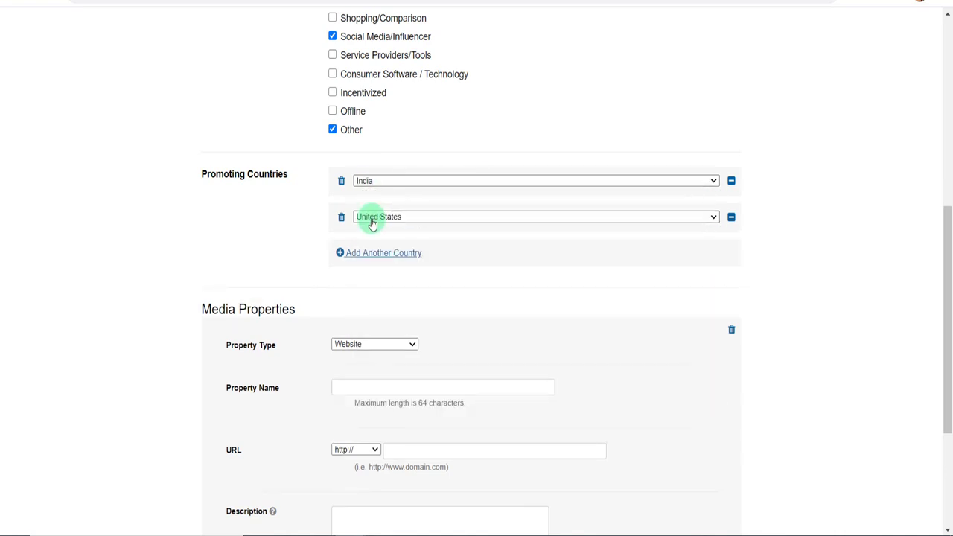
{"action": "left_click", "coordinate": [372, 217]}
{"action": "type", "text": "pak"}
{"action": "key", "text": "Return"}
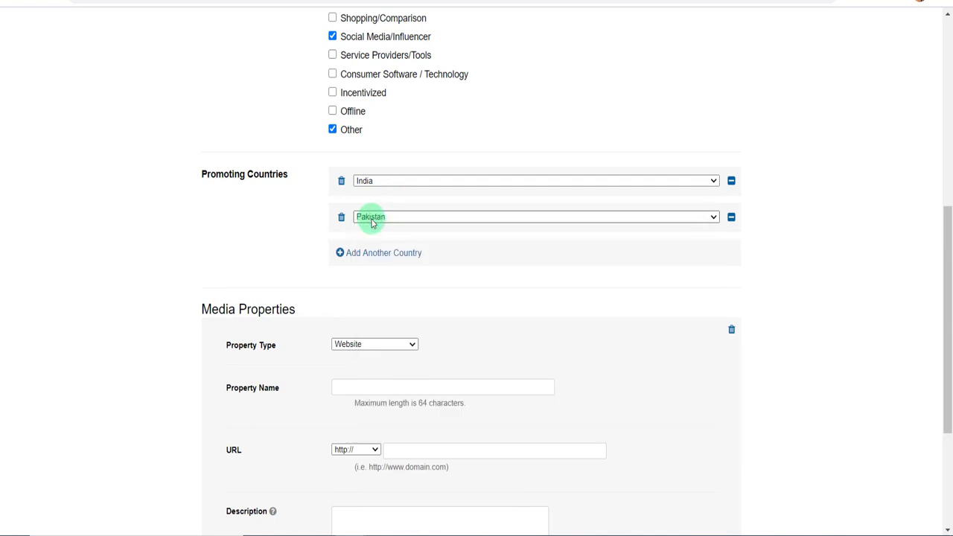
{"action": "left_click", "coordinate": [356, 254]}
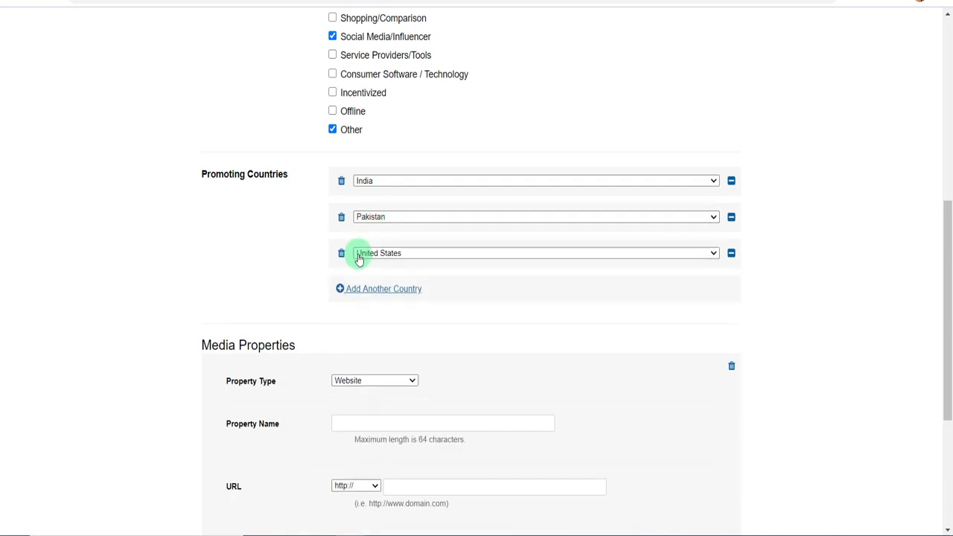
{"action": "left_click", "coordinate": [358, 254]}
{"action": "type", "text": "ban"}
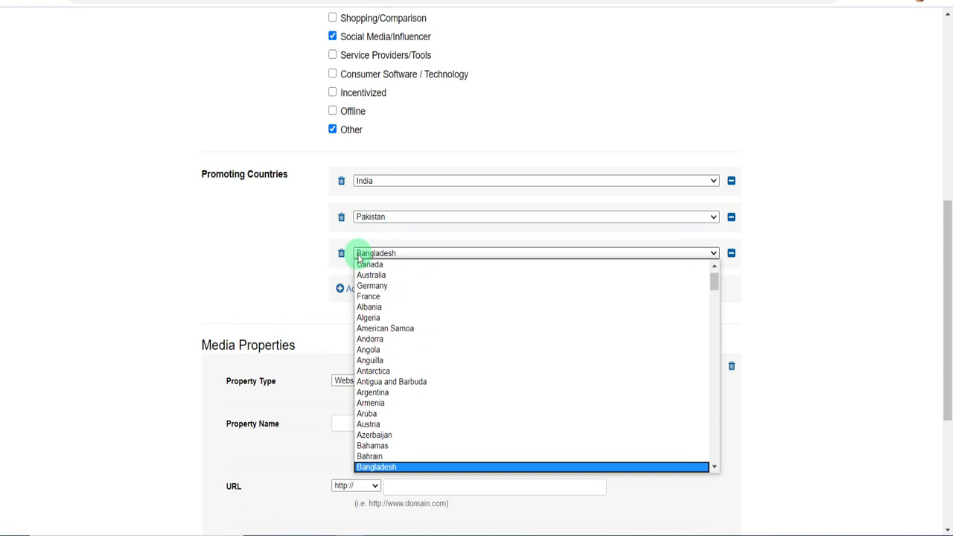
{"action": "key", "text": "Return"}
Add Nepal and United Arab Emirates as the fourth and fifth promoting countries.
{"action": "left_click", "coordinate": [365, 290]}
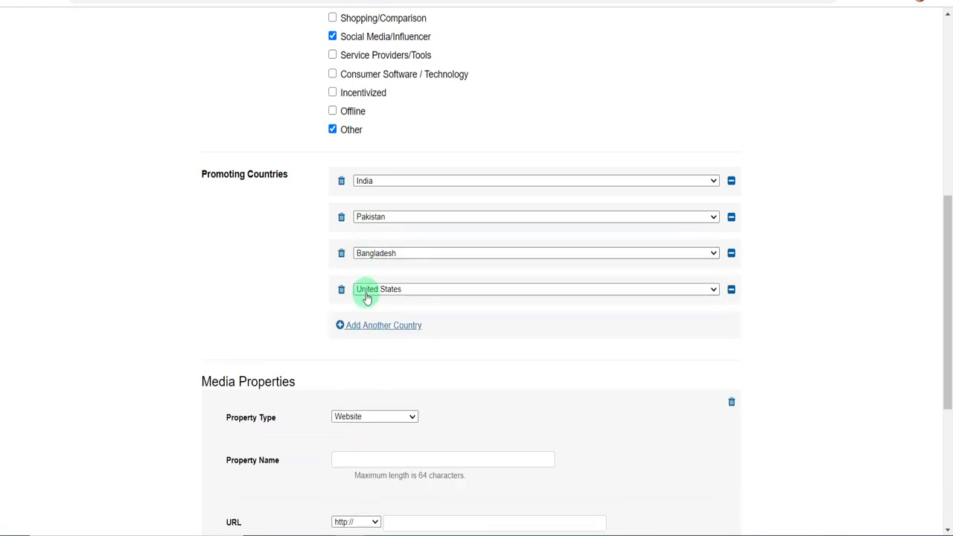
{"action": "left_click", "coordinate": [365, 295]}
{"action": "type", "text": "nep"}
{"action": "key", "text": "Return"}
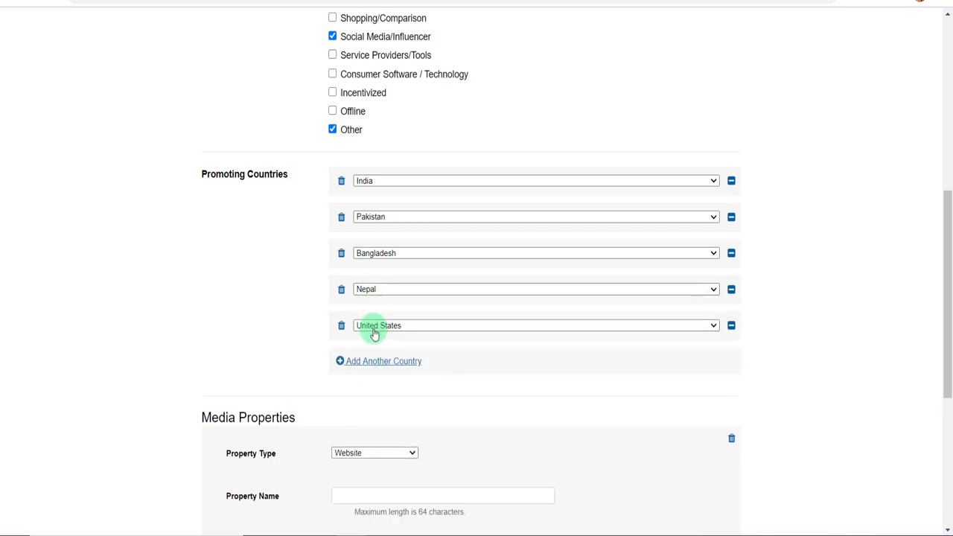
{"action": "left_click", "coordinate": [374, 334]}
{"action": "key", "text": "Down"}
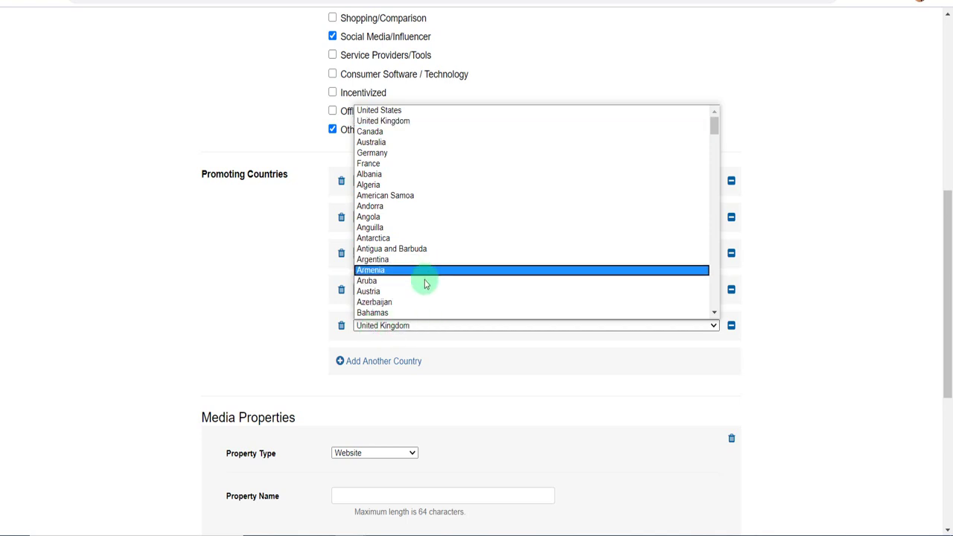
{"action": "type", "text": "un"}
{"action": "key", "text": "Return"}
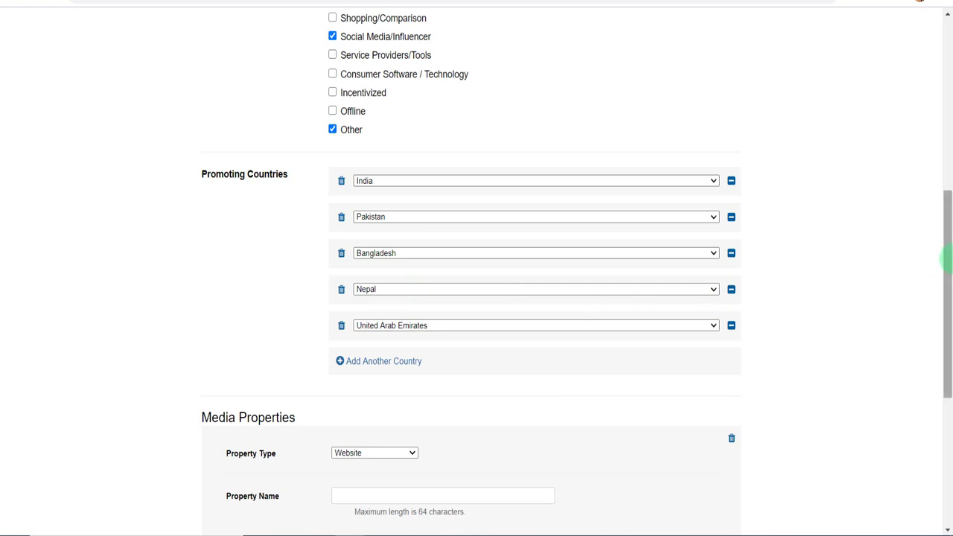
{"action": "left_click_drag", "start_coordinate": [946, 260], "coordinate": [946, 379]}
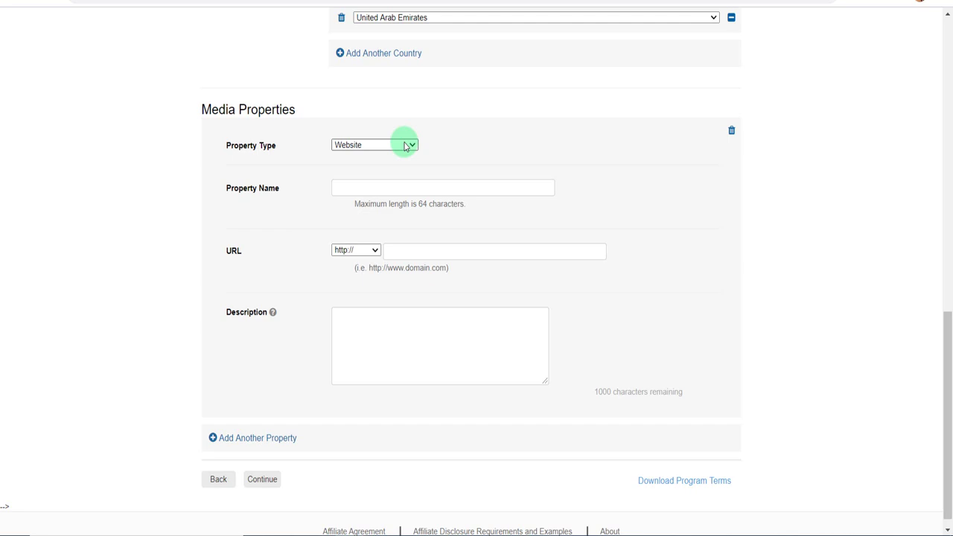
Keep Website as property type and paste 'This Tech (YouTube Channel)' as Property Name.
{"action": "left_click", "coordinate": [406, 146]}
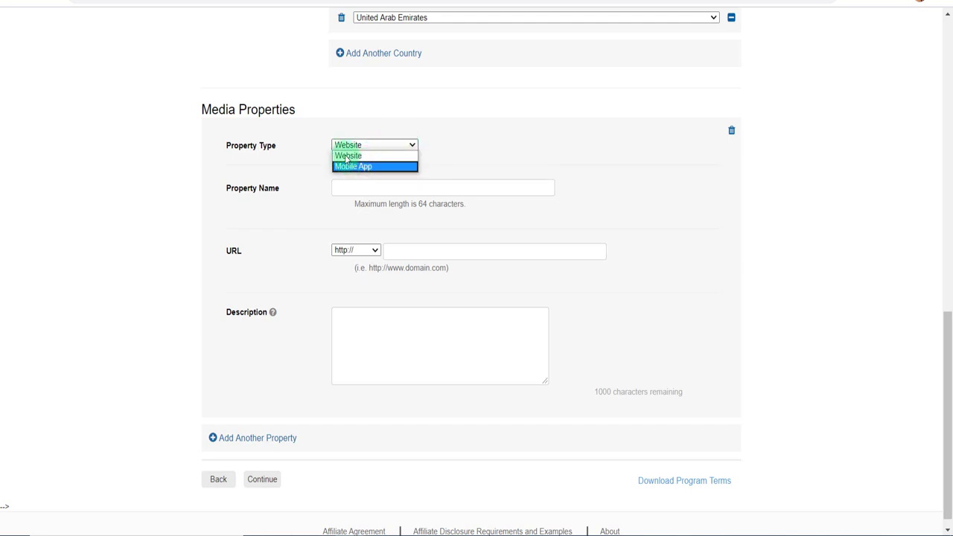
{"action": "left_click", "coordinate": [347, 157]}
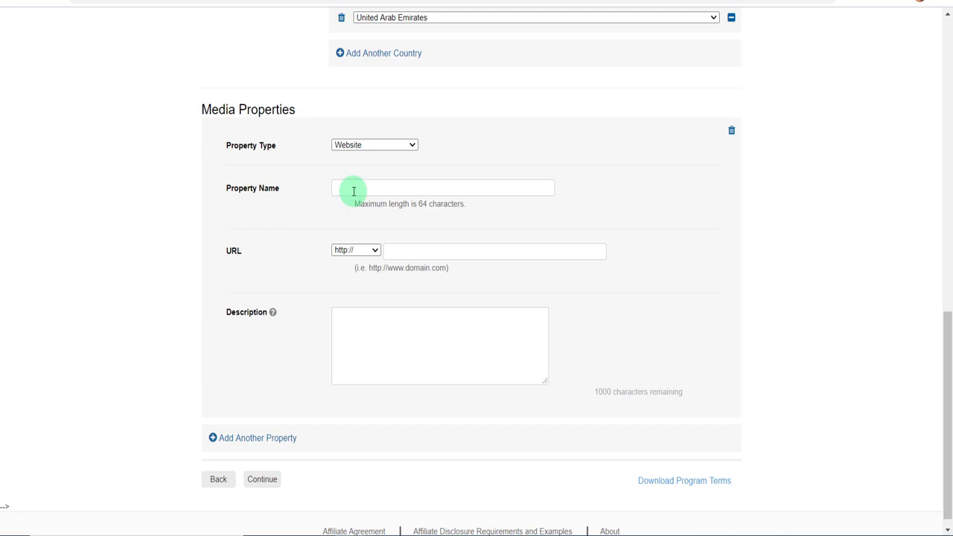
{"action": "left_click", "coordinate": [353, 192]}
{"action": "type", "text": "This Tech (YouTube Channel)"}
{"action": "left_click", "coordinate": [437, 254]}
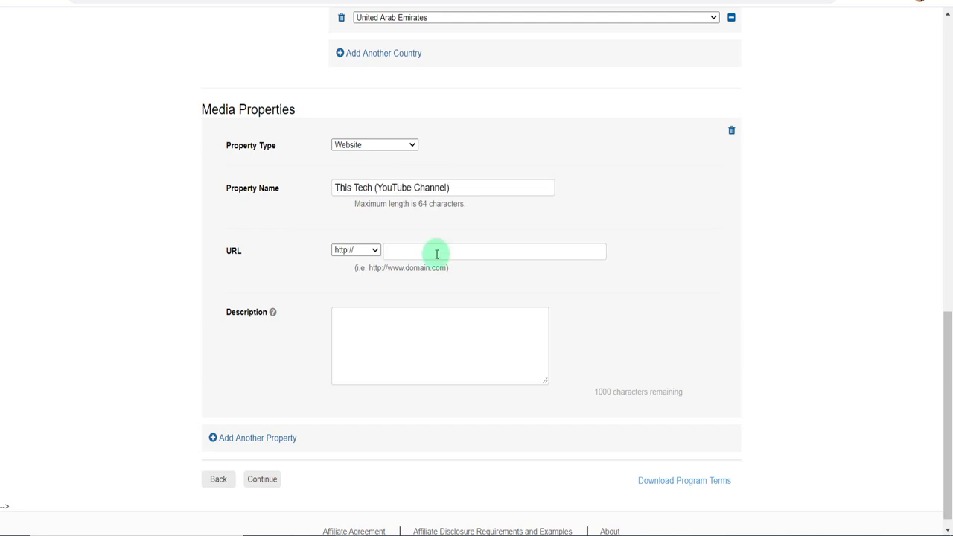
{"action": "type", "text": "http://youtube.com/c/ThisTechh?sub_confirmation=1"}
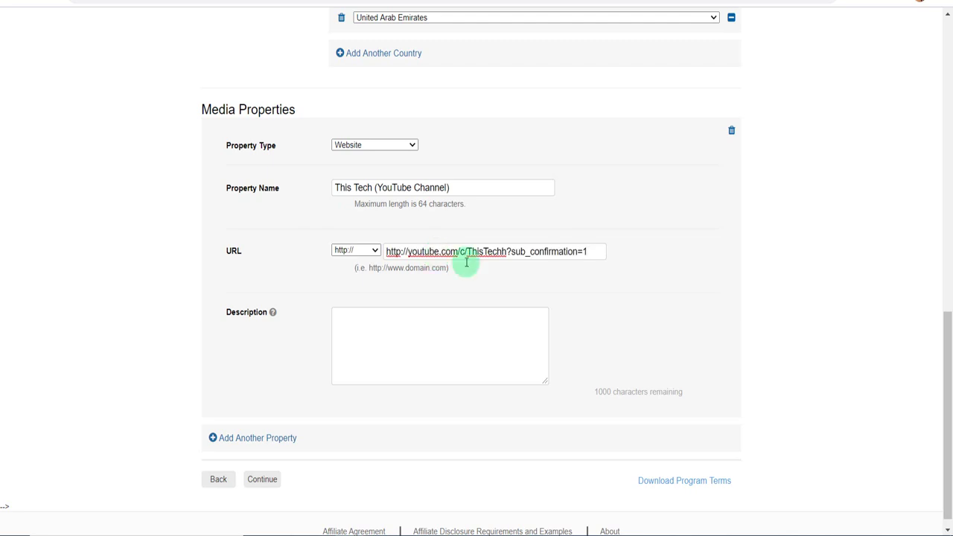
{"action": "key", "text": "BackSpace"}
{"action": "key", "text": "BackSpace"}
{"action": "key", "text": "BackSpace"}
{"action": "key", "text": "BackSpace"}
{"action": "key", "text": "BackSpace"}
{"action": "key", "text": "BackSpace"}
{"action": "key", "text": "BackSpace"}
{"action": "key", "text": "BackSpace"}
{"action": "key", "text": "BackSpace"}
{"action": "key", "text": "BackSpace"}
{"action": "key", "text": "BackSpace"}
{"action": "key", "text": "BackSpace"}
{"action": "key", "text": "BackSpace"}
{"action": "key", "text": "BackSpace"}
{"action": "key", "text": "BackSpace"}
{"action": "key", "text": "BackSpace"}
{"action": "key", "text": "BackSpace"}
{"action": "key", "text": "BackSpace"}
{"action": "key", "text": "BackSpace"}
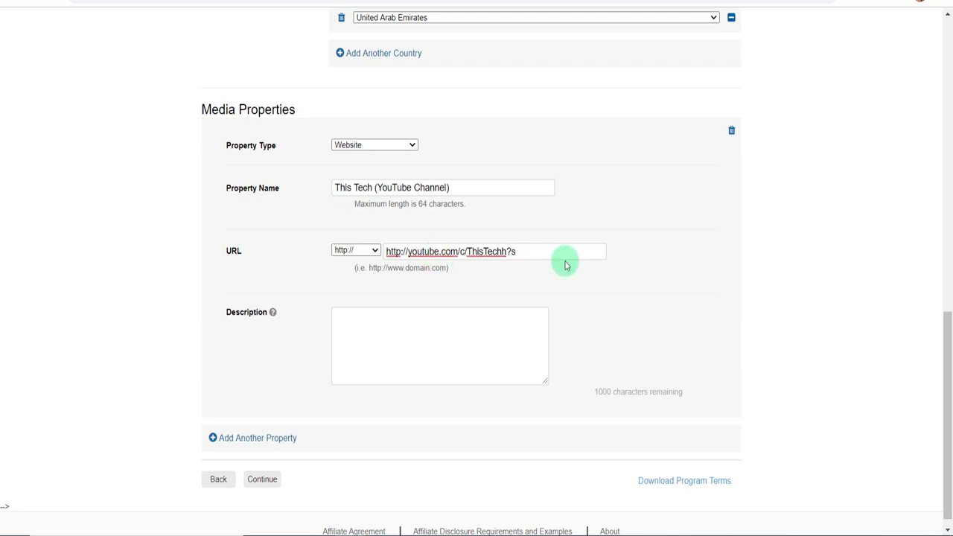
{"action": "left_click", "coordinate": [409, 252]}
{"action": "key", "text": "BackSpace"}
{"action": "key", "text": "BackSpace"}
{"action": "key", "text": "BackSpace"}
{"action": "key", "text": "BackSpace"}
{"action": "key", "text": "BackSpace"}
{"action": "key", "text": "BackSpace"}
{"action": "key", "text": "BackSpace"}
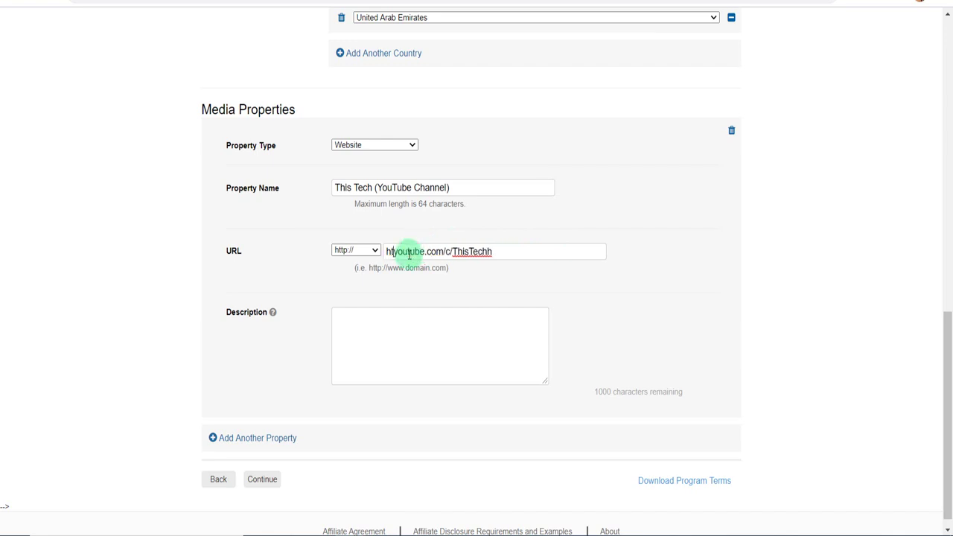
{"action": "left_click", "coordinate": [490, 252]}
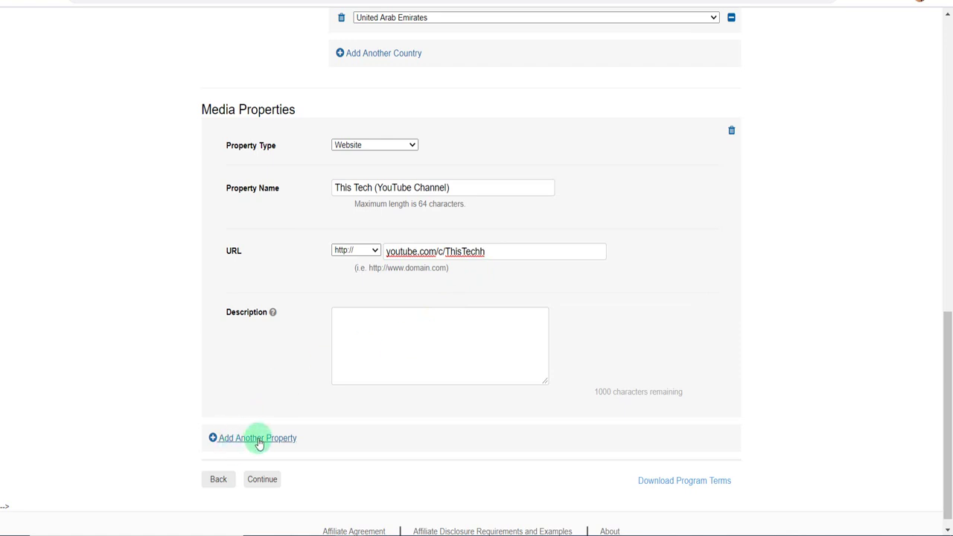
Add a second property 'This Tech (Facebook Page)' with its URL and descriptions, then continue to Step 3.
{"action": "left_click", "coordinate": [258, 440]}
{"action": "left_click_drag", "start_coordinate": [950, 309], "coordinate": [947, 396]}
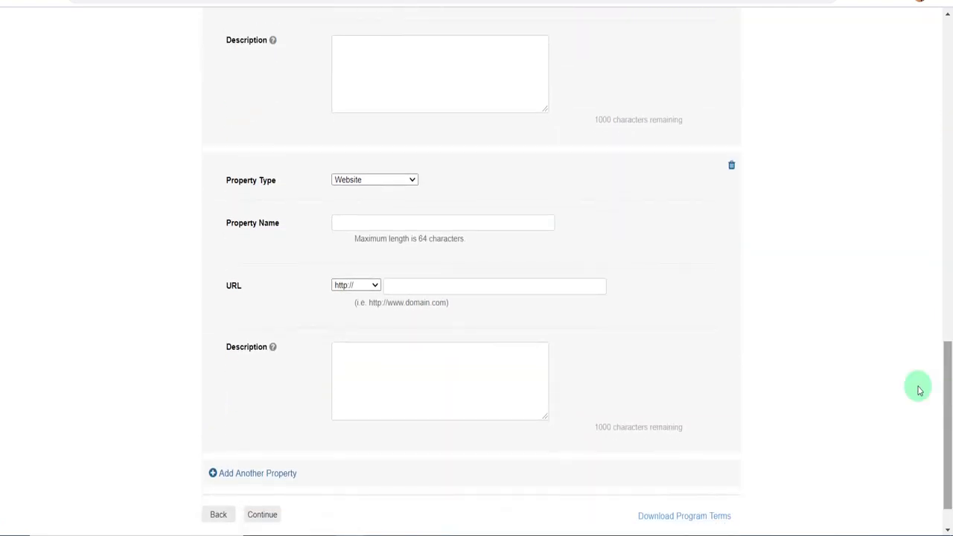
{"action": "left_click", "coordinate": [355, 221]}
{"action": "type", "text": "This Te"}
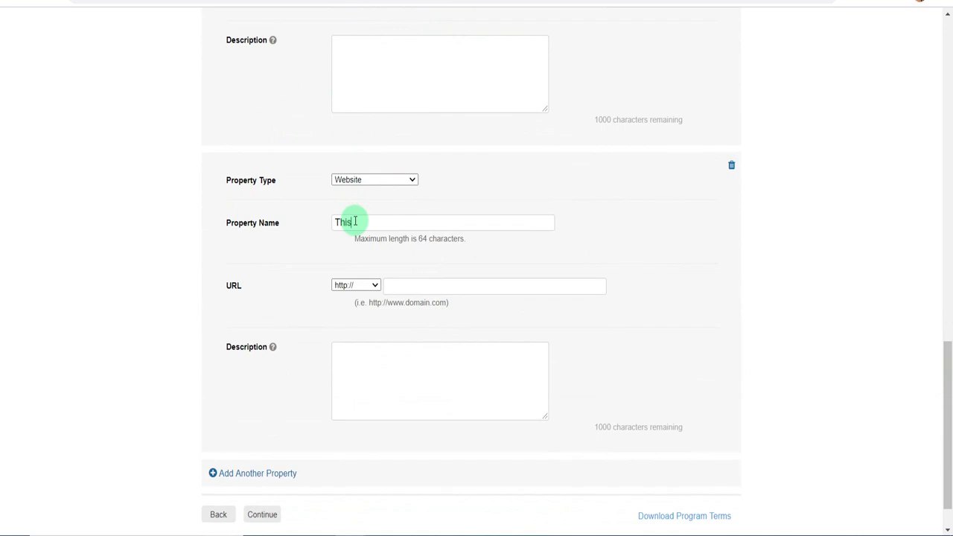
{"action": "type", "text": "ch (Facebook Page"}
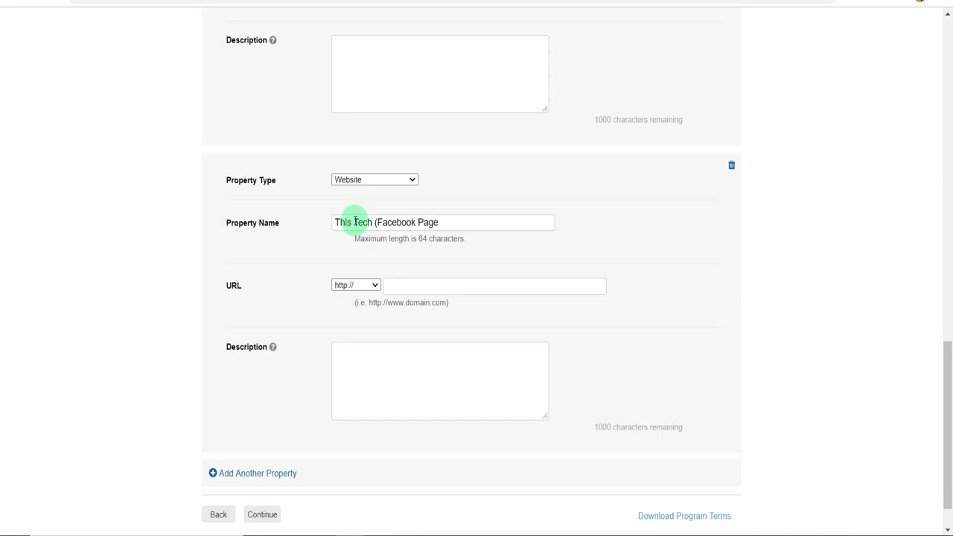
{"action": "type", "text": ")"}
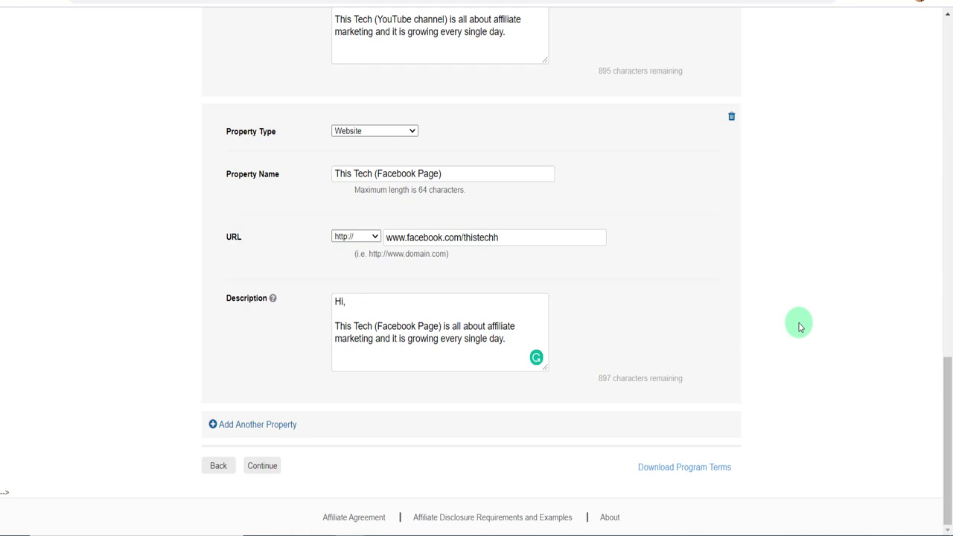
{"action": "left_click_drag", "start_coordinate": [947, 417], "coordinate": [756, 430]}
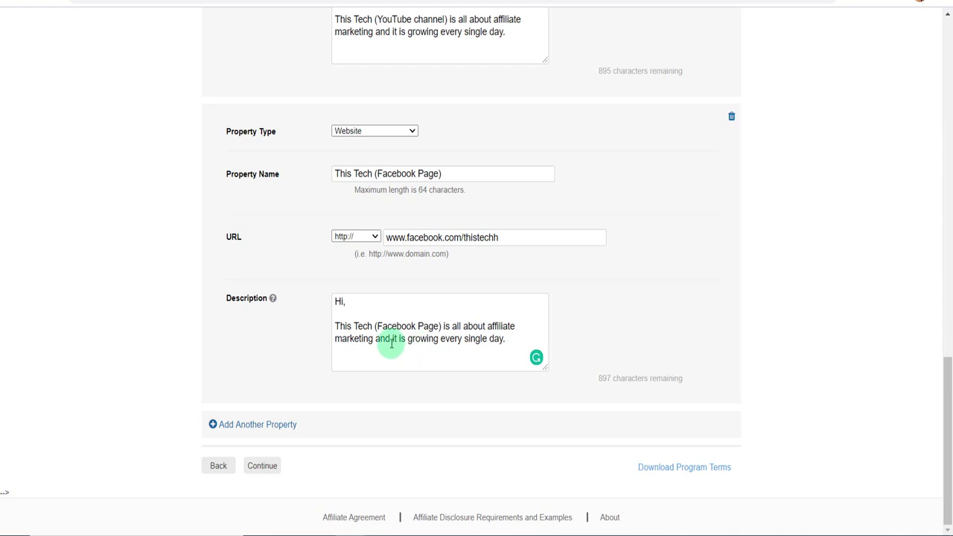
{"action": "left_click", "coordinate": [263, 468]}
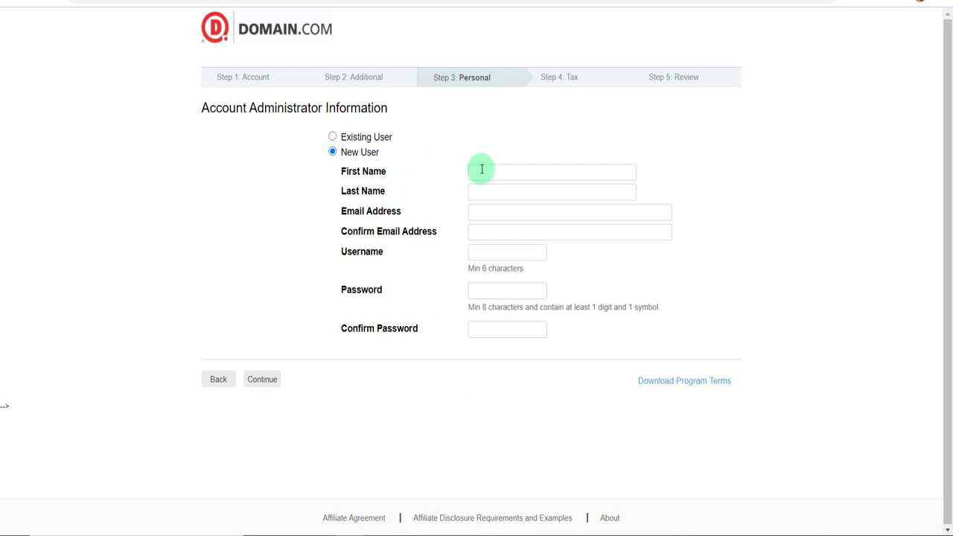
Autofill the Account Administrator Information form and submit it.
{"action": "left_click", "coordinate": [506, 170]}
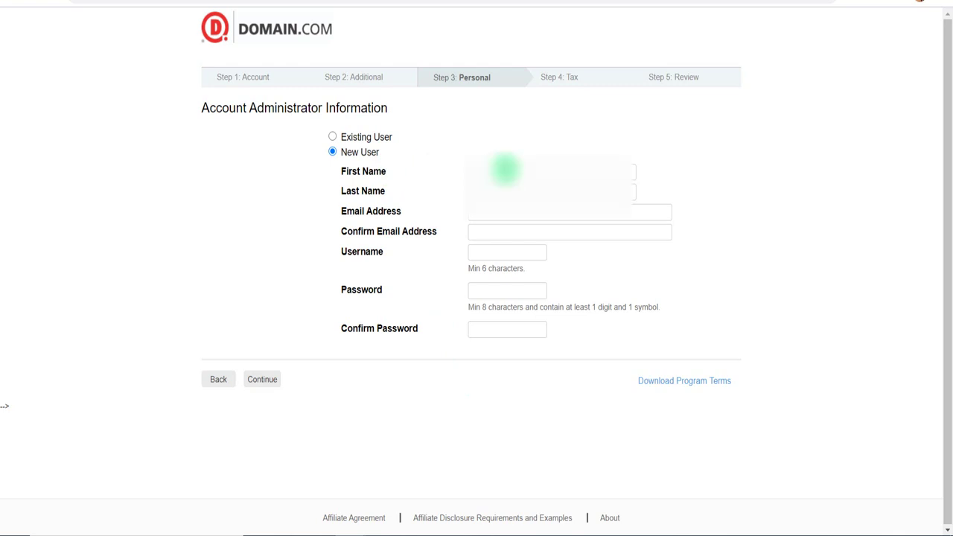
{"action": "left_click", "coordinate": [491, 204]}
{"action": "left_click", "coordinate": [513, 332]}
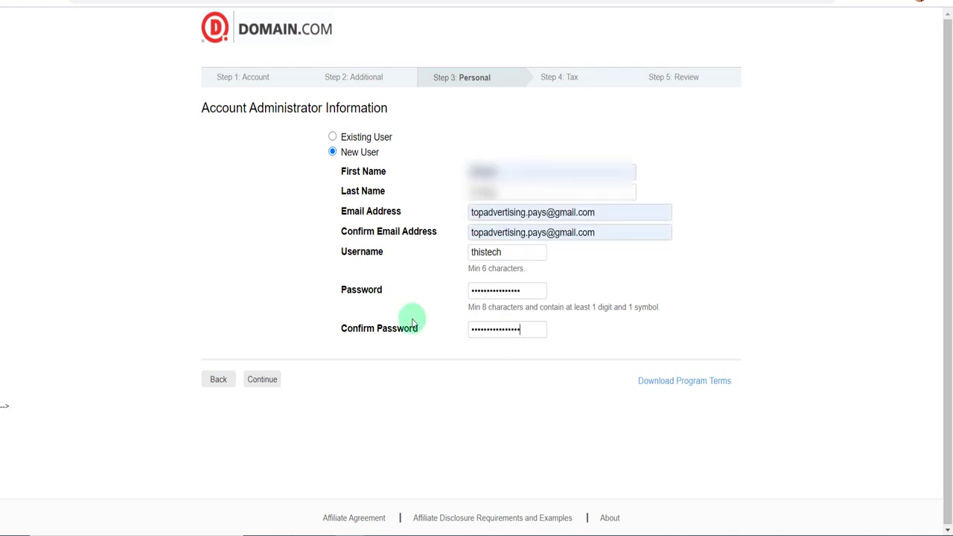
{"action": "left_click", "coordinate": [262, 381]}
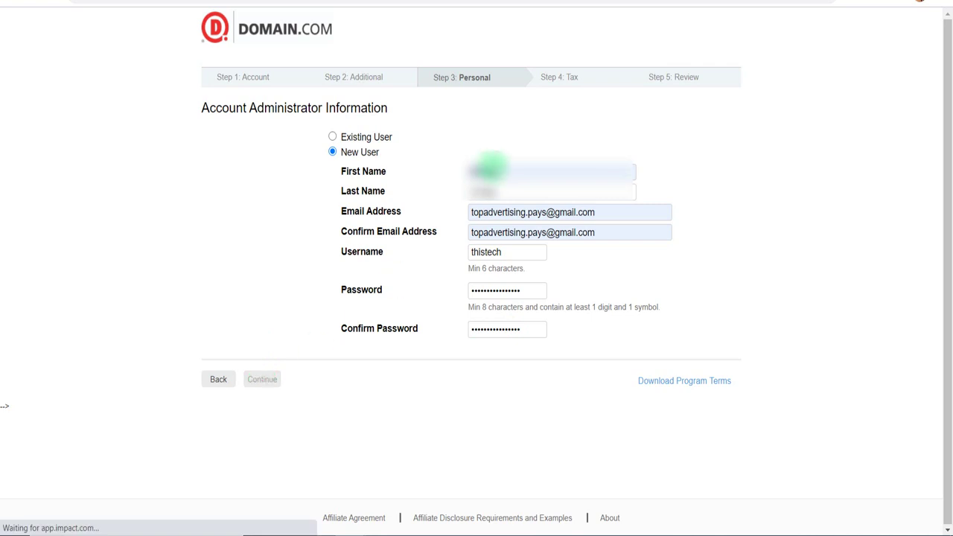
Append 'h' to the rejected username and resubmit the form.
{"action": "left_click", "coordinate": [504, 320]}
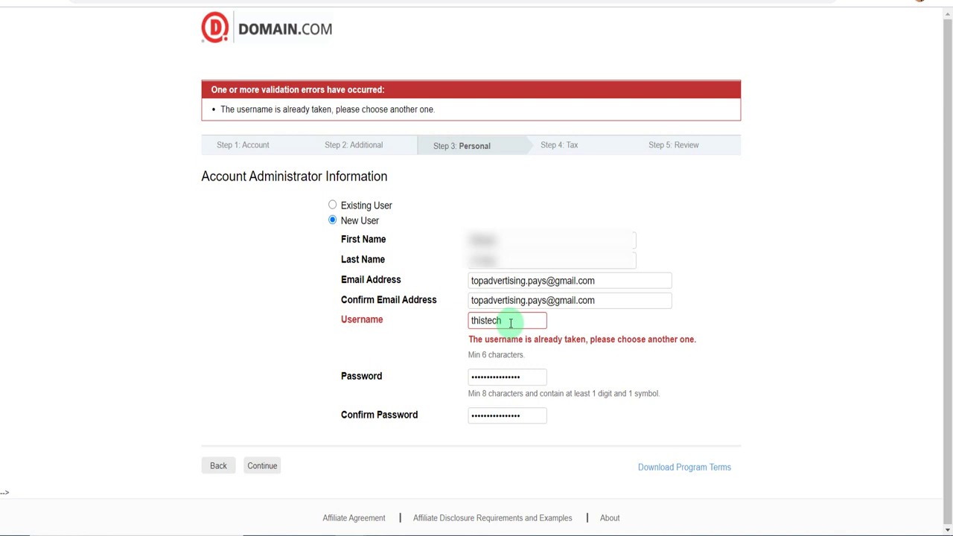
{"action": "type", "text": "h"}
{"action": "left_click", "coordinate": [260, 469]}
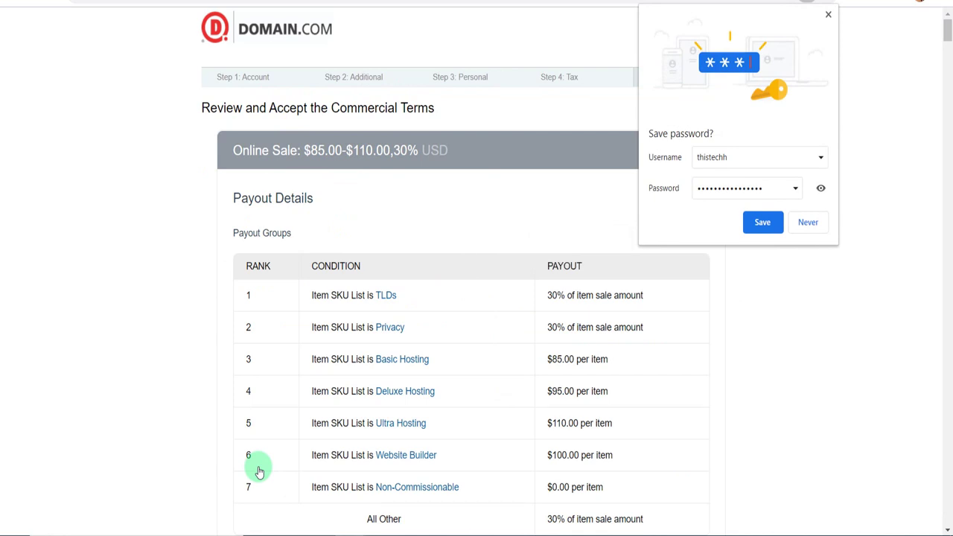
Save the new login in Chrome and scroll through the Review page's payout table and terms.
{"action": "left_click", "coordinate": [761, 230]}
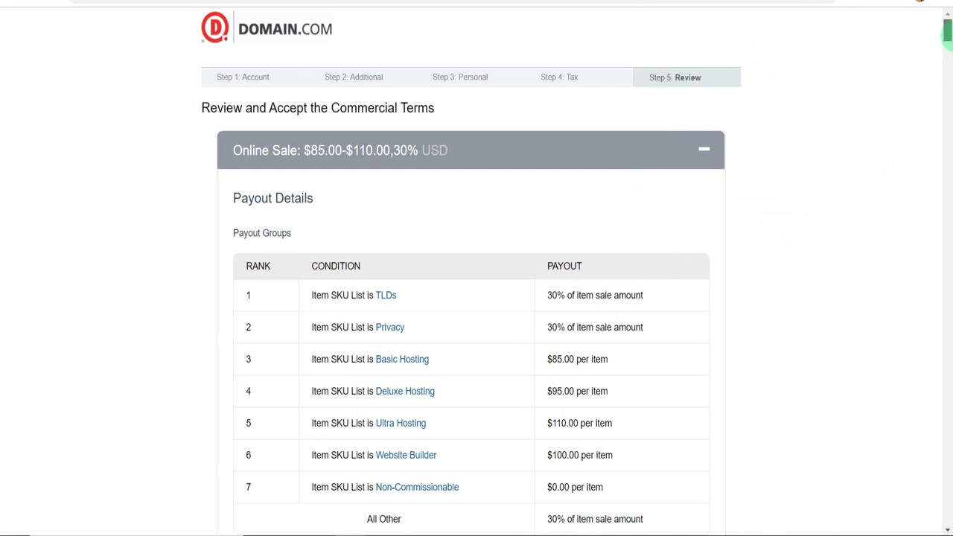
{"action": "left_click_drag", "start_coordinate": [949, 34], "coordinate": [949, 31]}
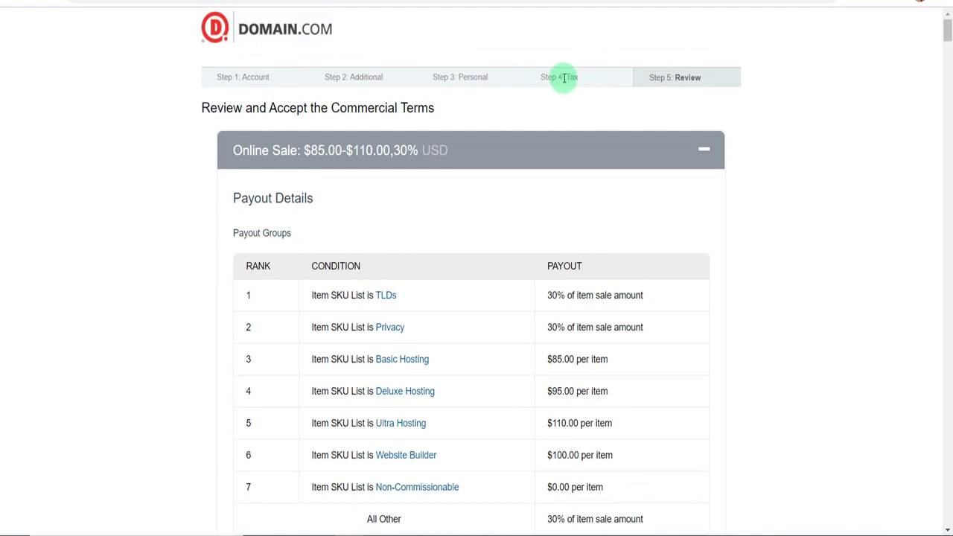
{"action": "left_click", "coordinate": [681, 83]}
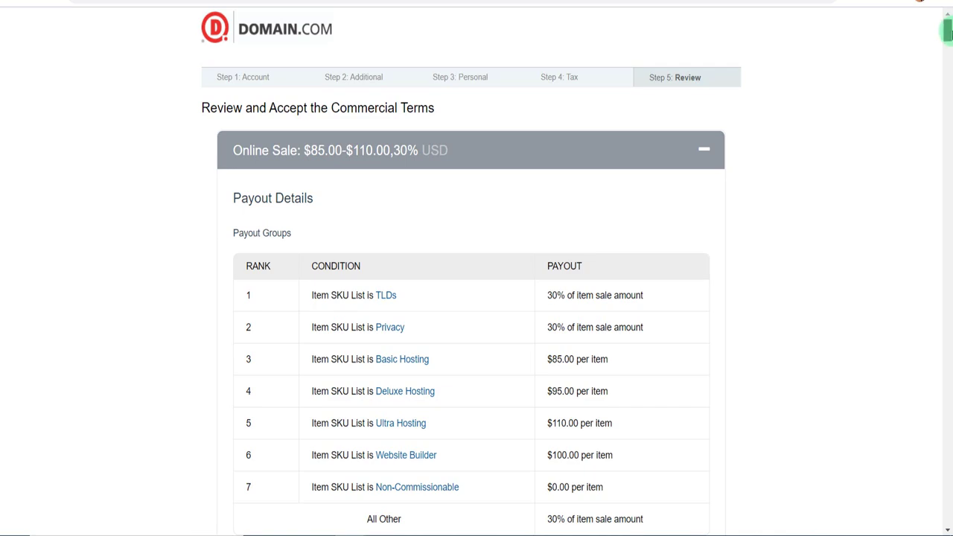
{"action": "left_click_drag", "start_coordinate": [949, 33], "coordinate": [948, 512]}
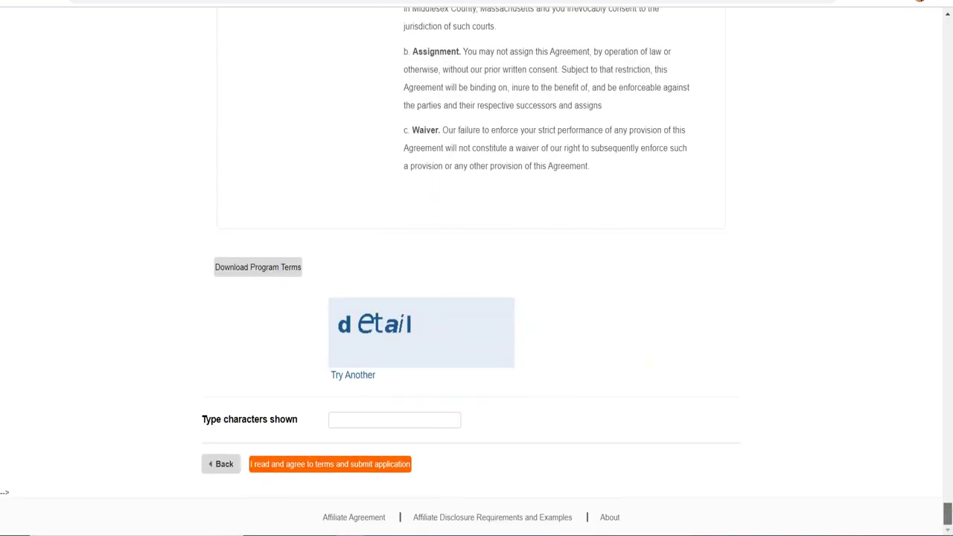
Enter the shown captcha characters and agree to the terms to submit the application.
{"action": "left_click", "coordinate": [441, 424]}
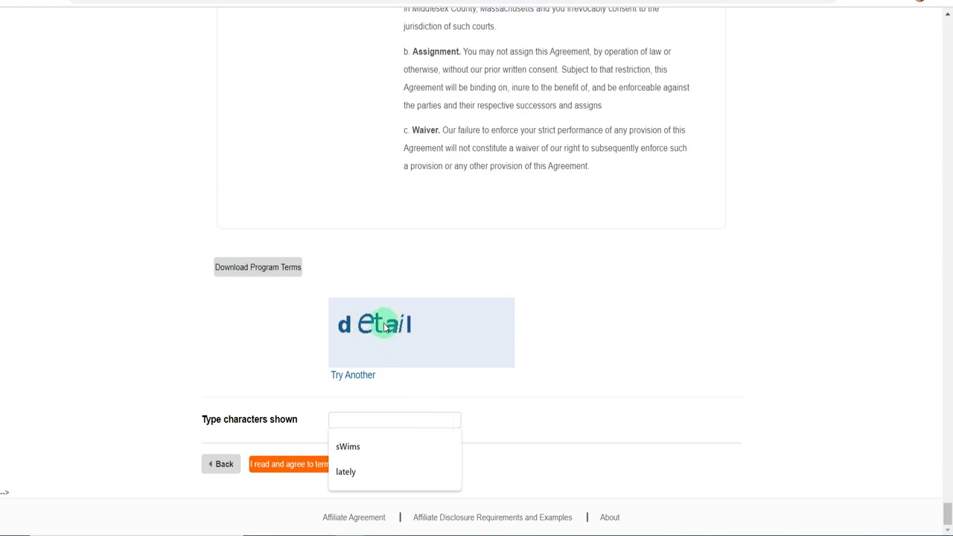
{"action": "type", "text": "de"}
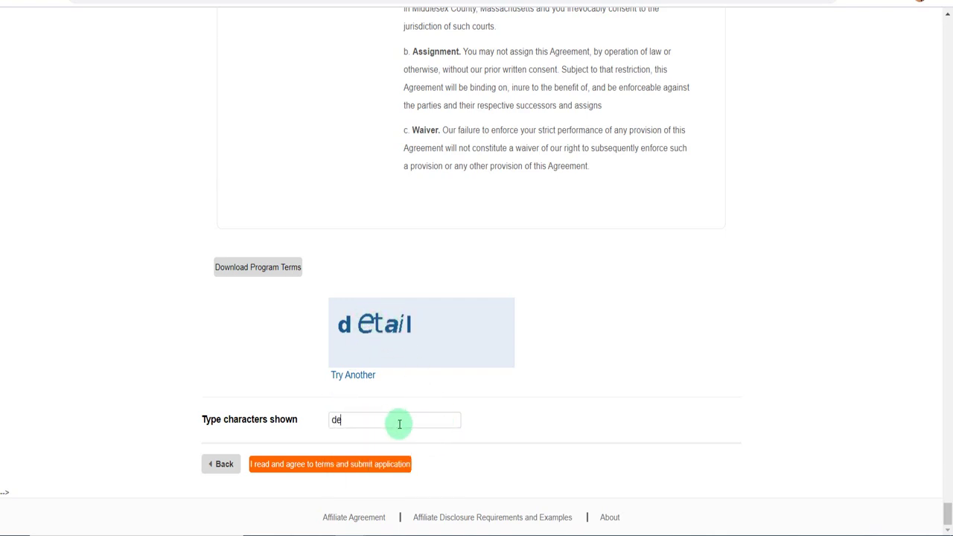
{"action": "type", "text": "tail"}
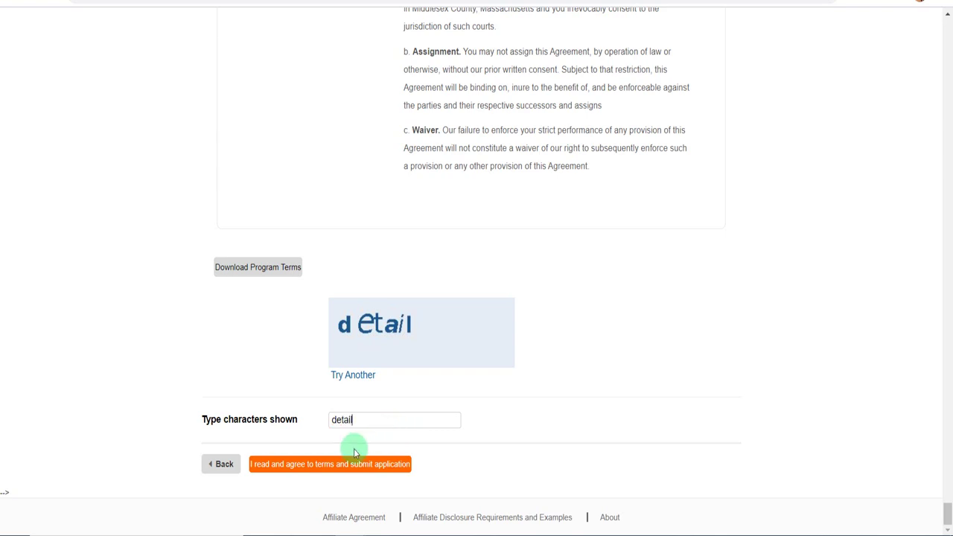
{"action": "left_click", "coordinate": [321, 466]}
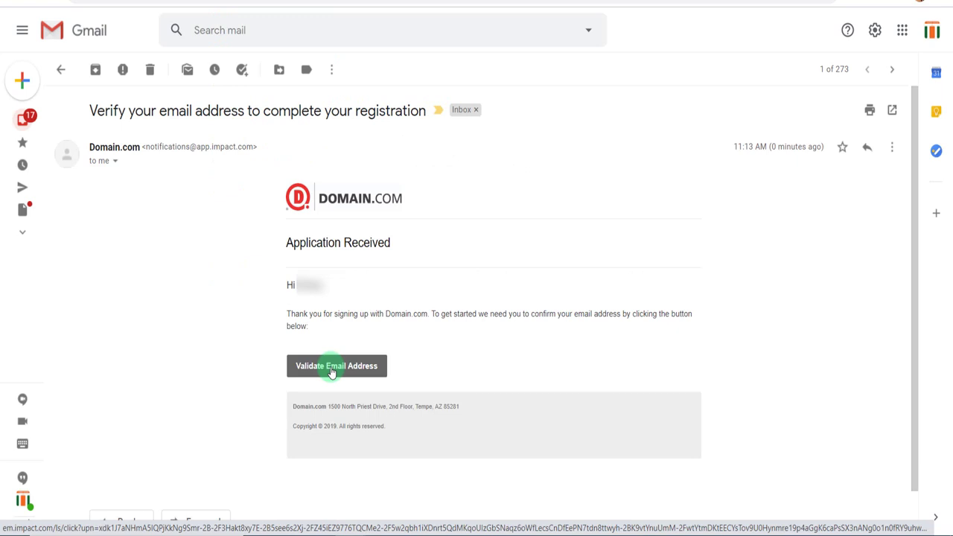
Validate the email address from Domain.com's 'Verify your email address' message in Gmail.
{"action": "left_click", "coordinate": [332, 369]}
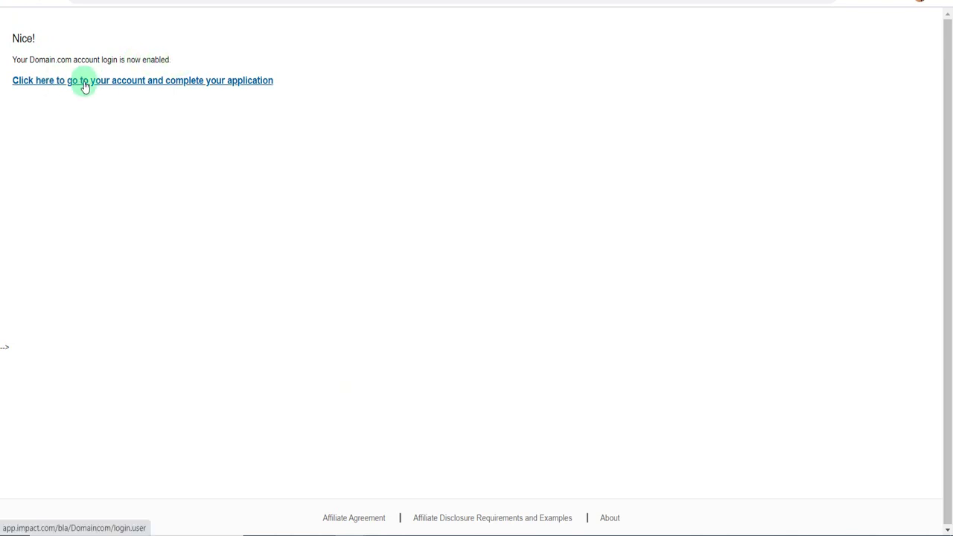
Sign in to the Impact affiliate account and accept the Opt-in Policy with Yes to receive Impact emails.
{"action": "left_click", "coordinate": [171, 81]}
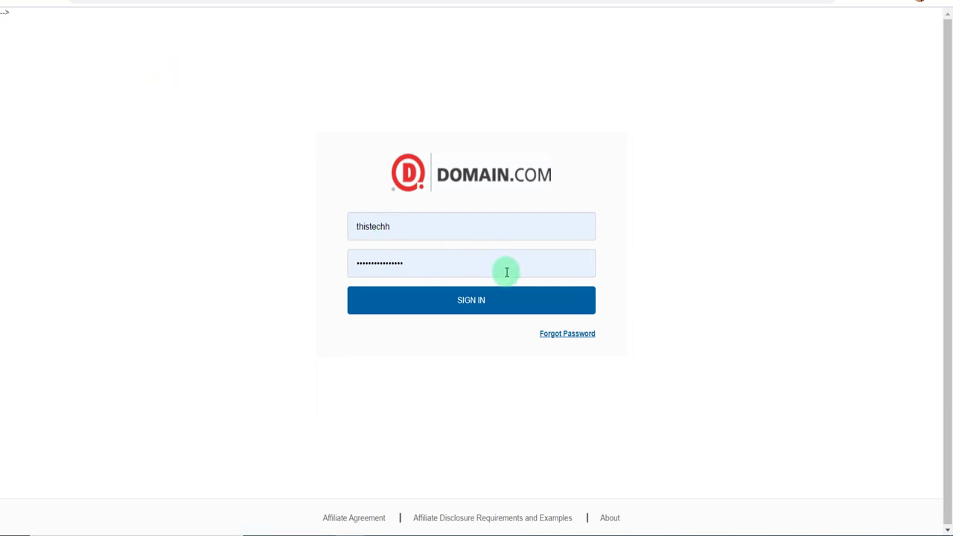
{"action": "left_click", "coordinate": [493, 301]}
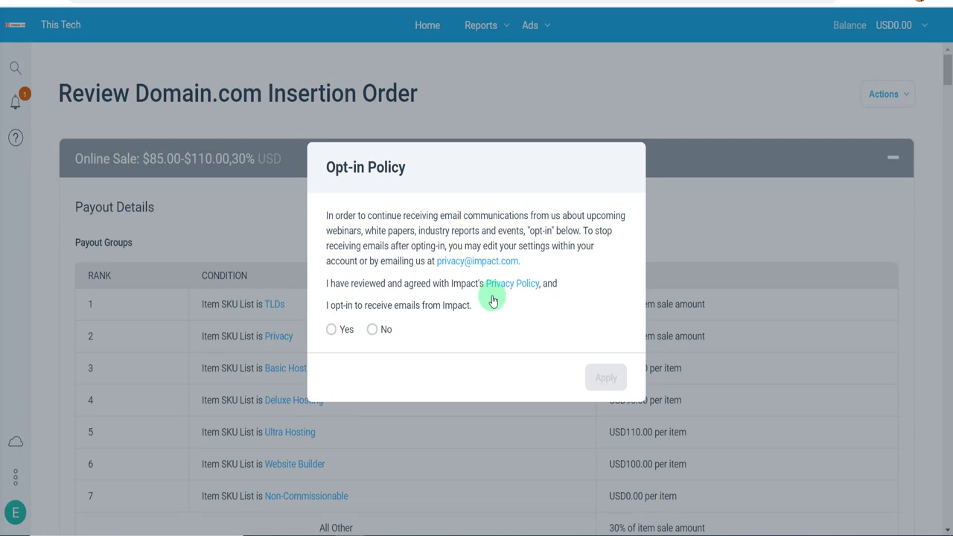
{"action": "left_click", "coordinate": [331, 330]}
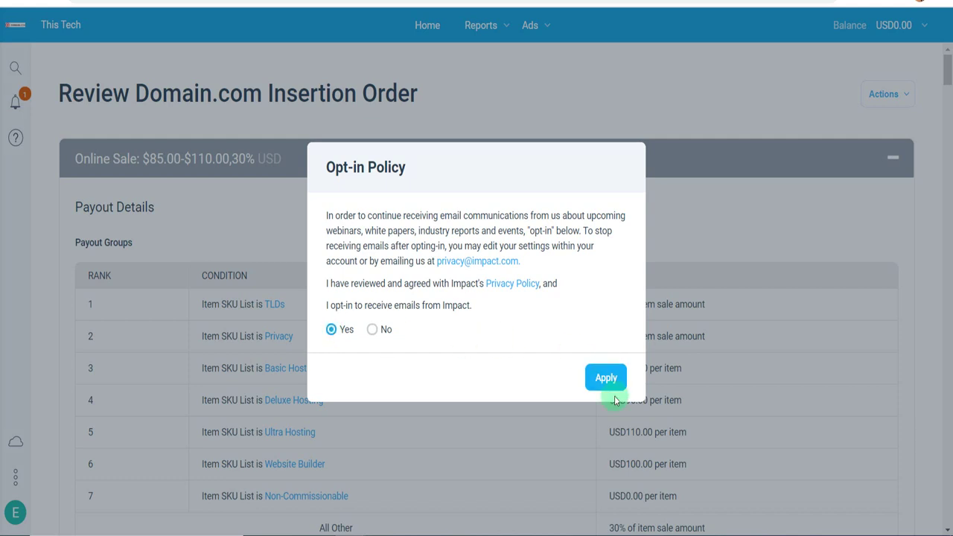
{"action": "left_click", "coordinate": [606, 376]}
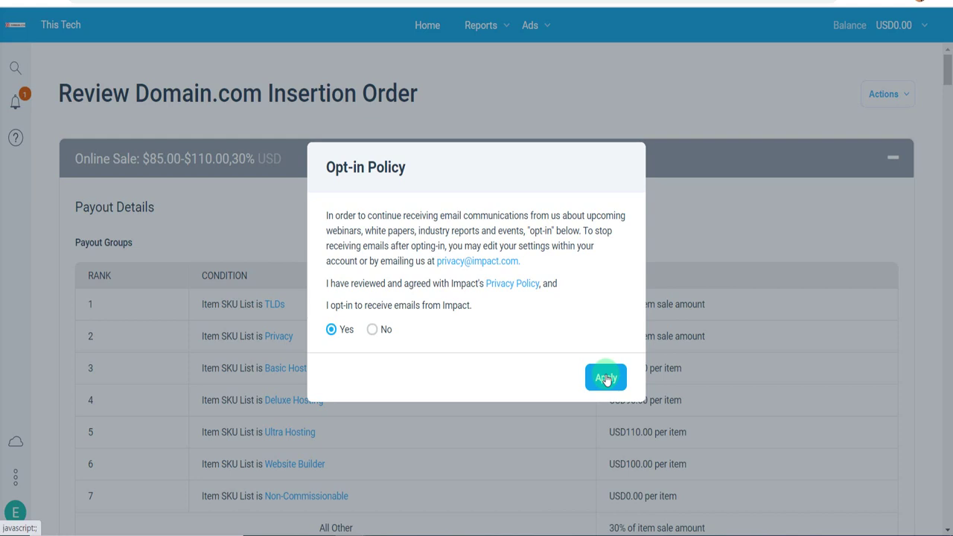
{"action": "left_click", "coordinate": [606, 378]}
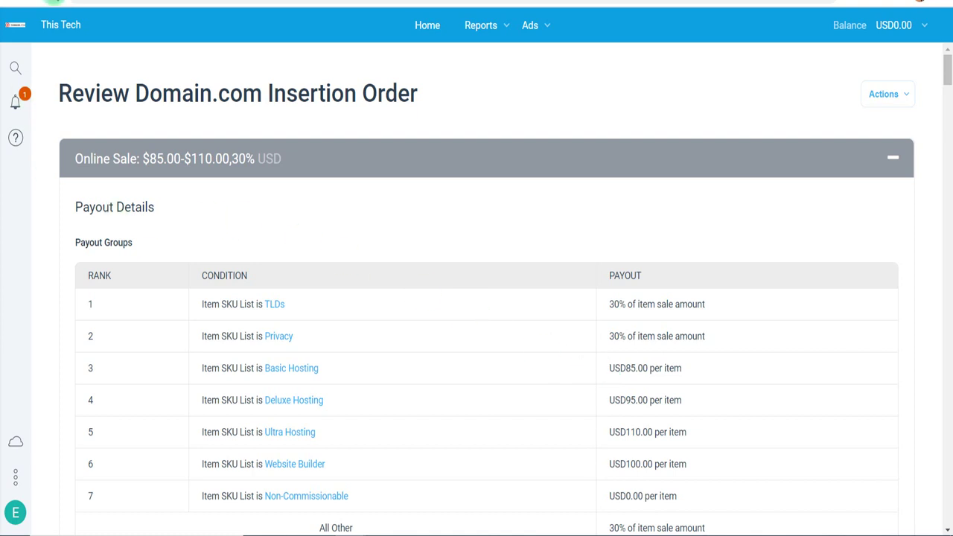
Check notifications and search, then reselect the only account to reload the Impact home page.
{"action": "left_click", "coordinate": [55, 0]}
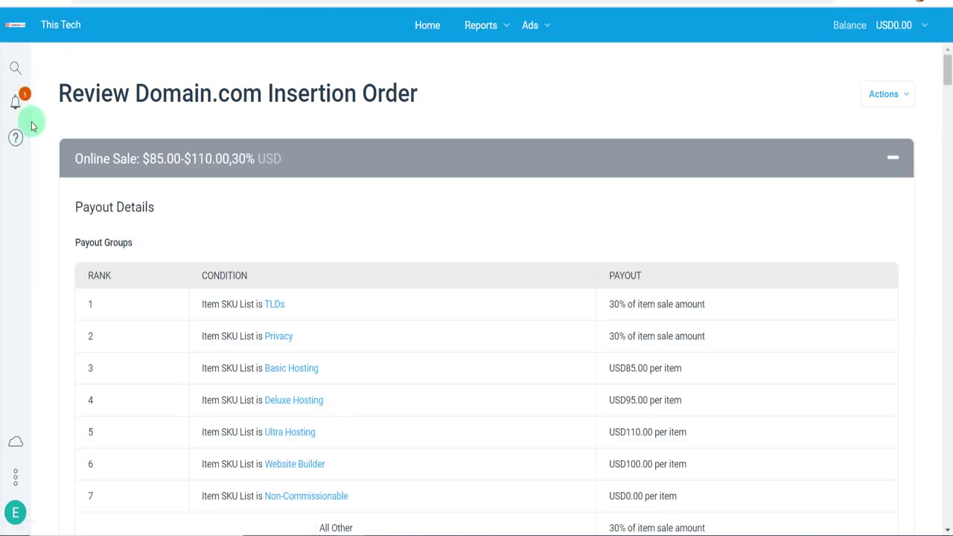
{"action": "left_click", "coordinate": [11, 106]}
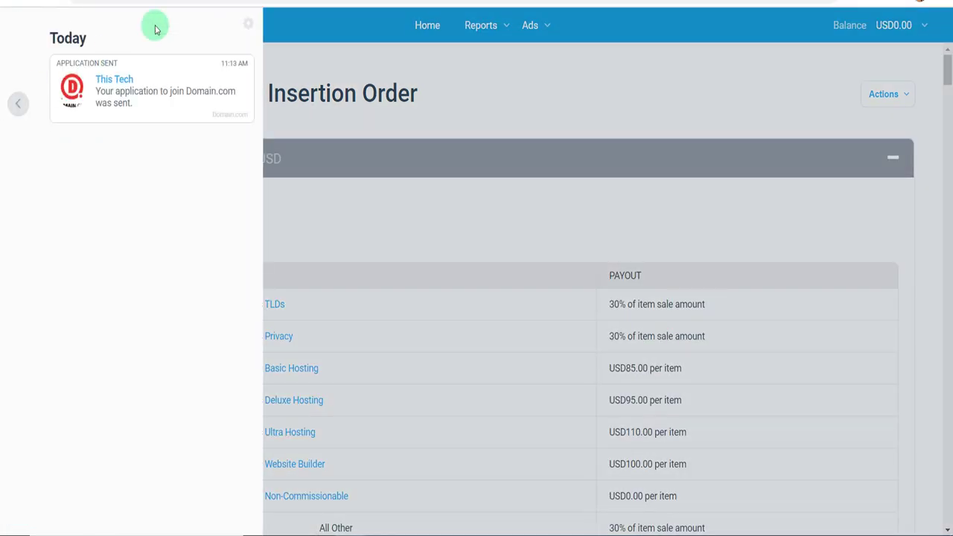
{"action": "left_click", "coordinate": [303, 27]}
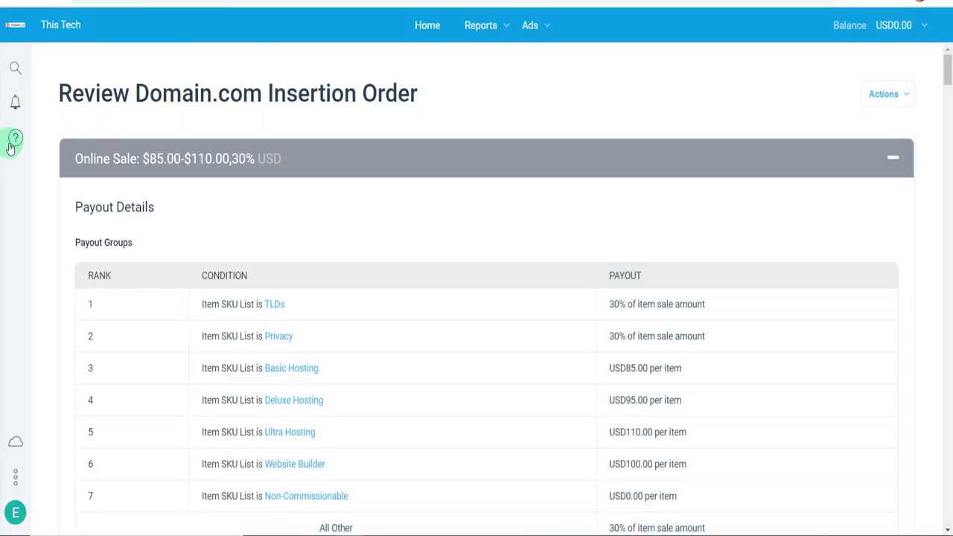
{"action": "left_click", "coordinate": [17, 71]}
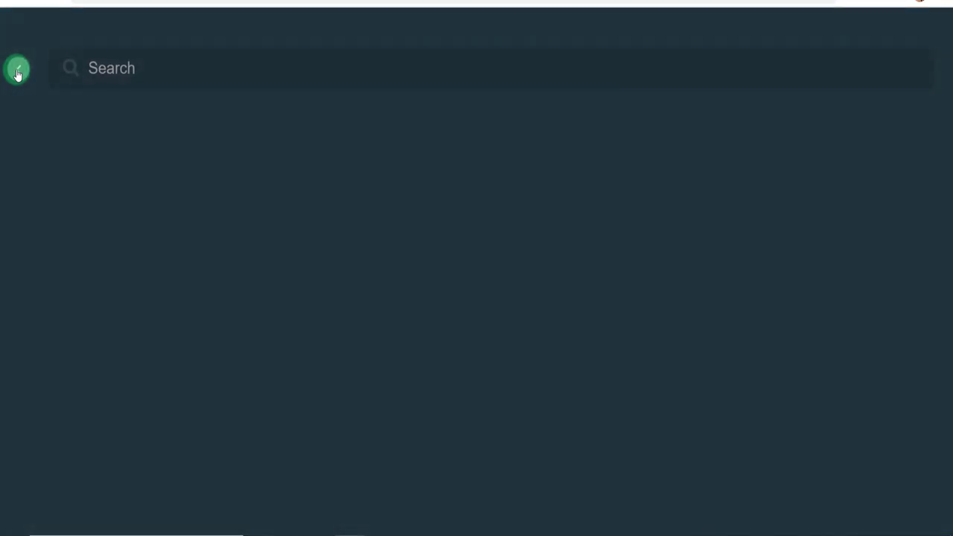
{"action": "left_click", "coordinate": [16, 70]}
{"action": "left_click", "coordinate": [84, 20]}
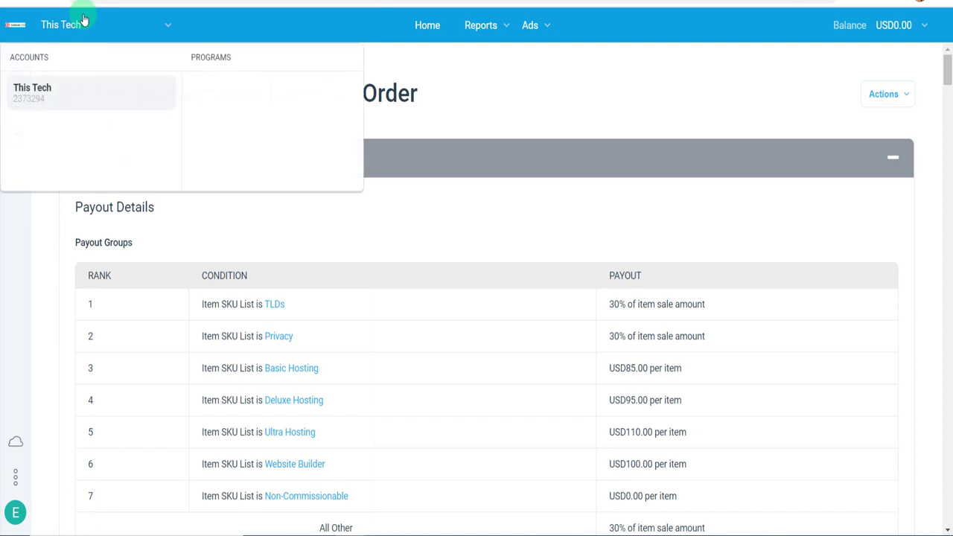
{"action": "left_click", "coordinate": [38, 88]}
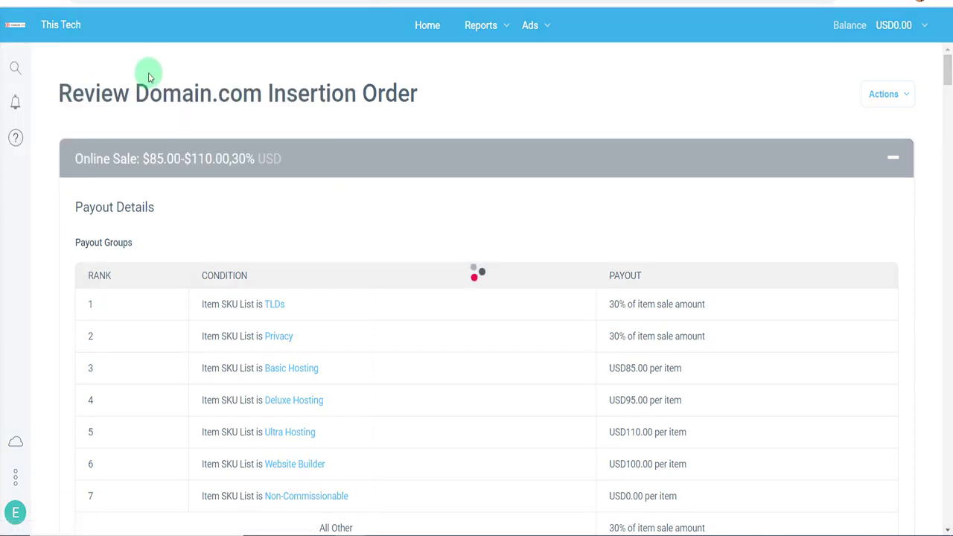